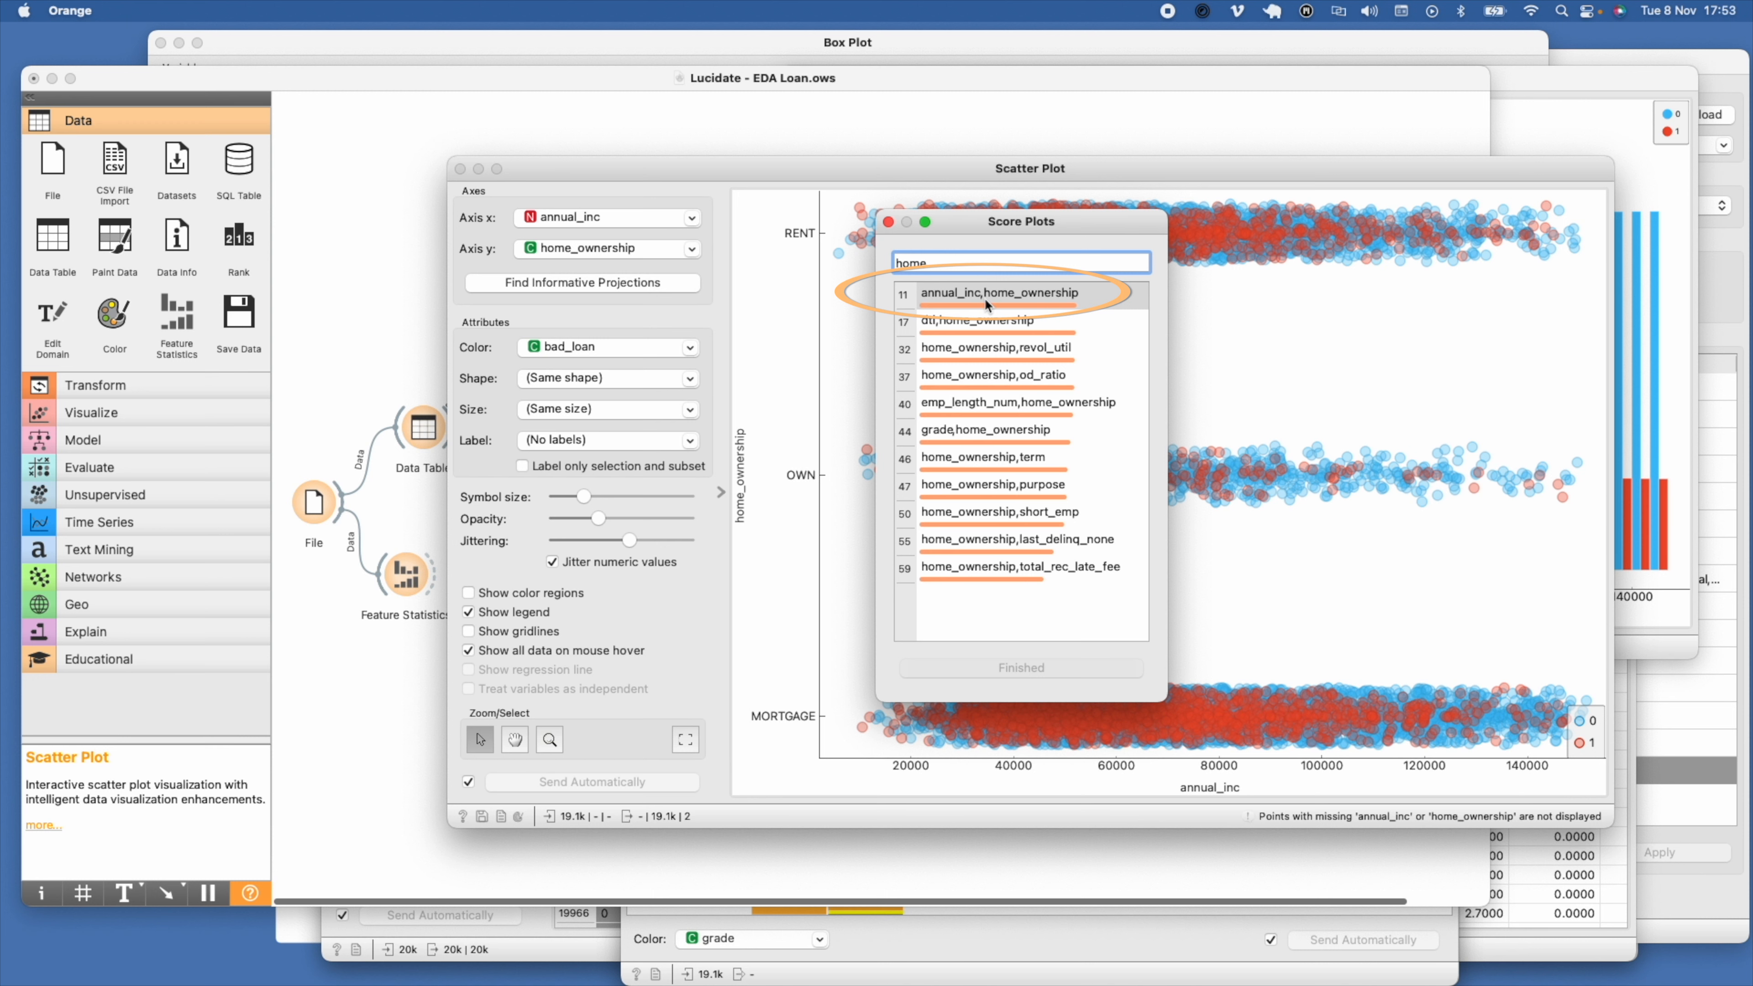
Step: Open the Distributions (1) widget from the canvas and split the annual_inc distribution by home_ownership
drag(1070, 223, 555, 298)
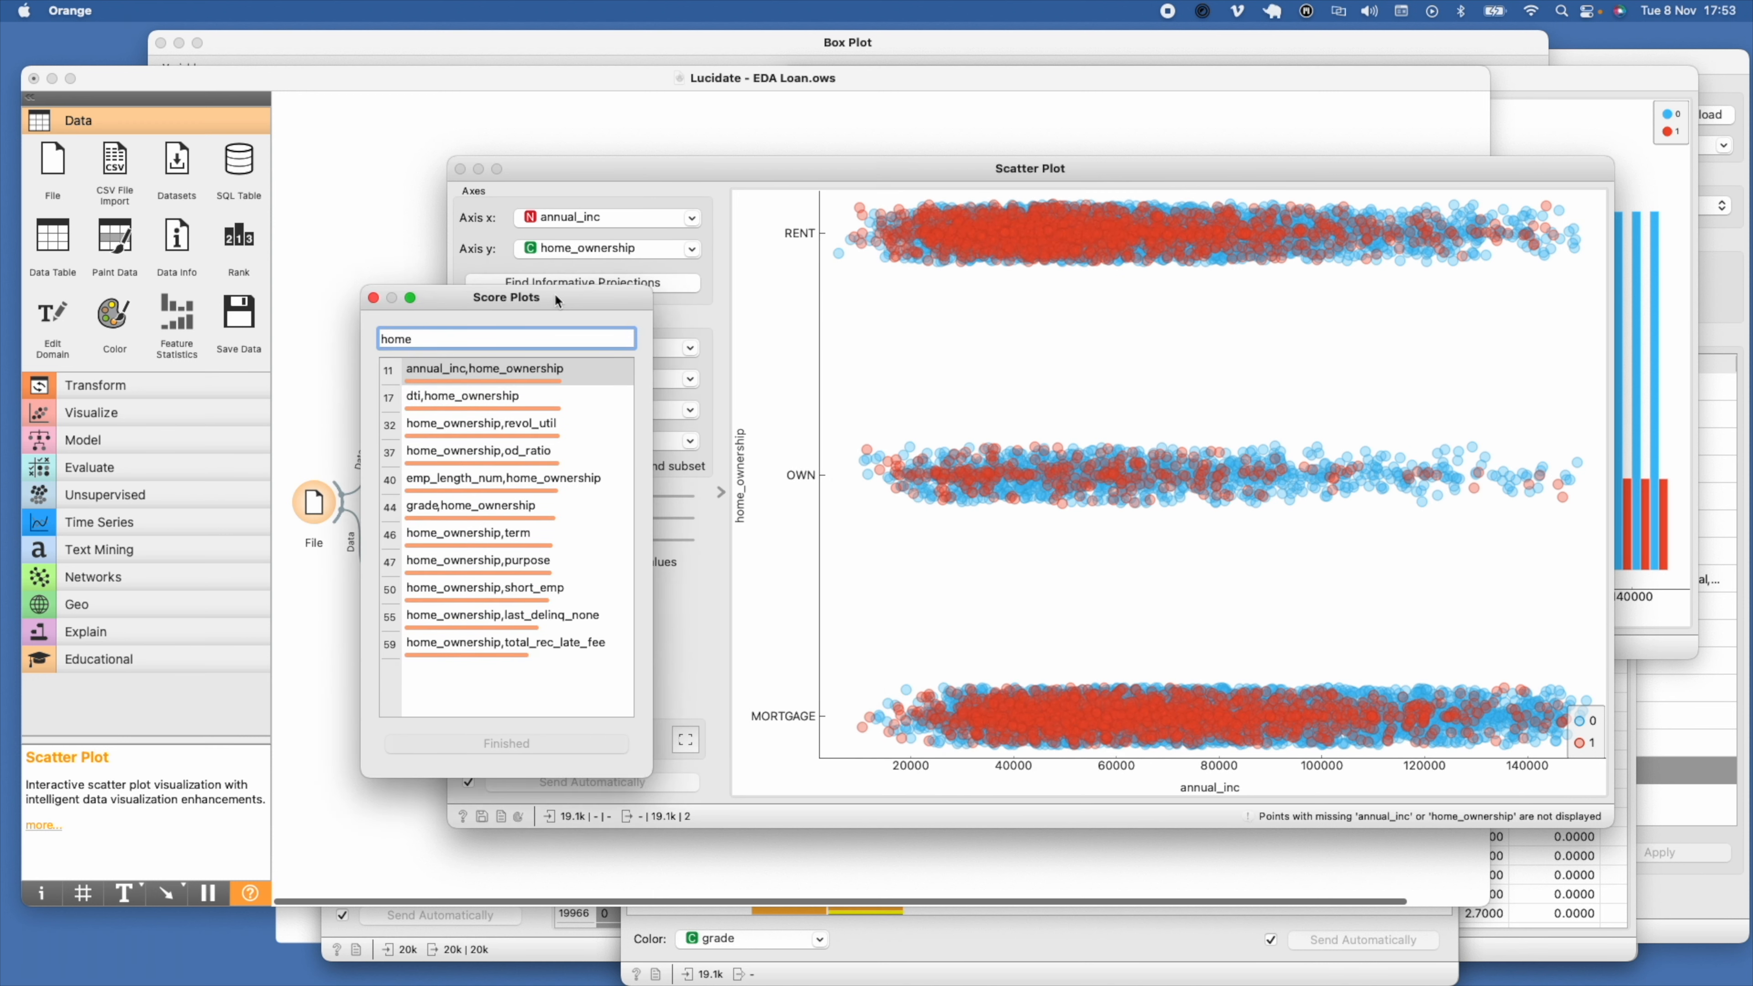
click(1070, 77)
double_click(1297, 338)
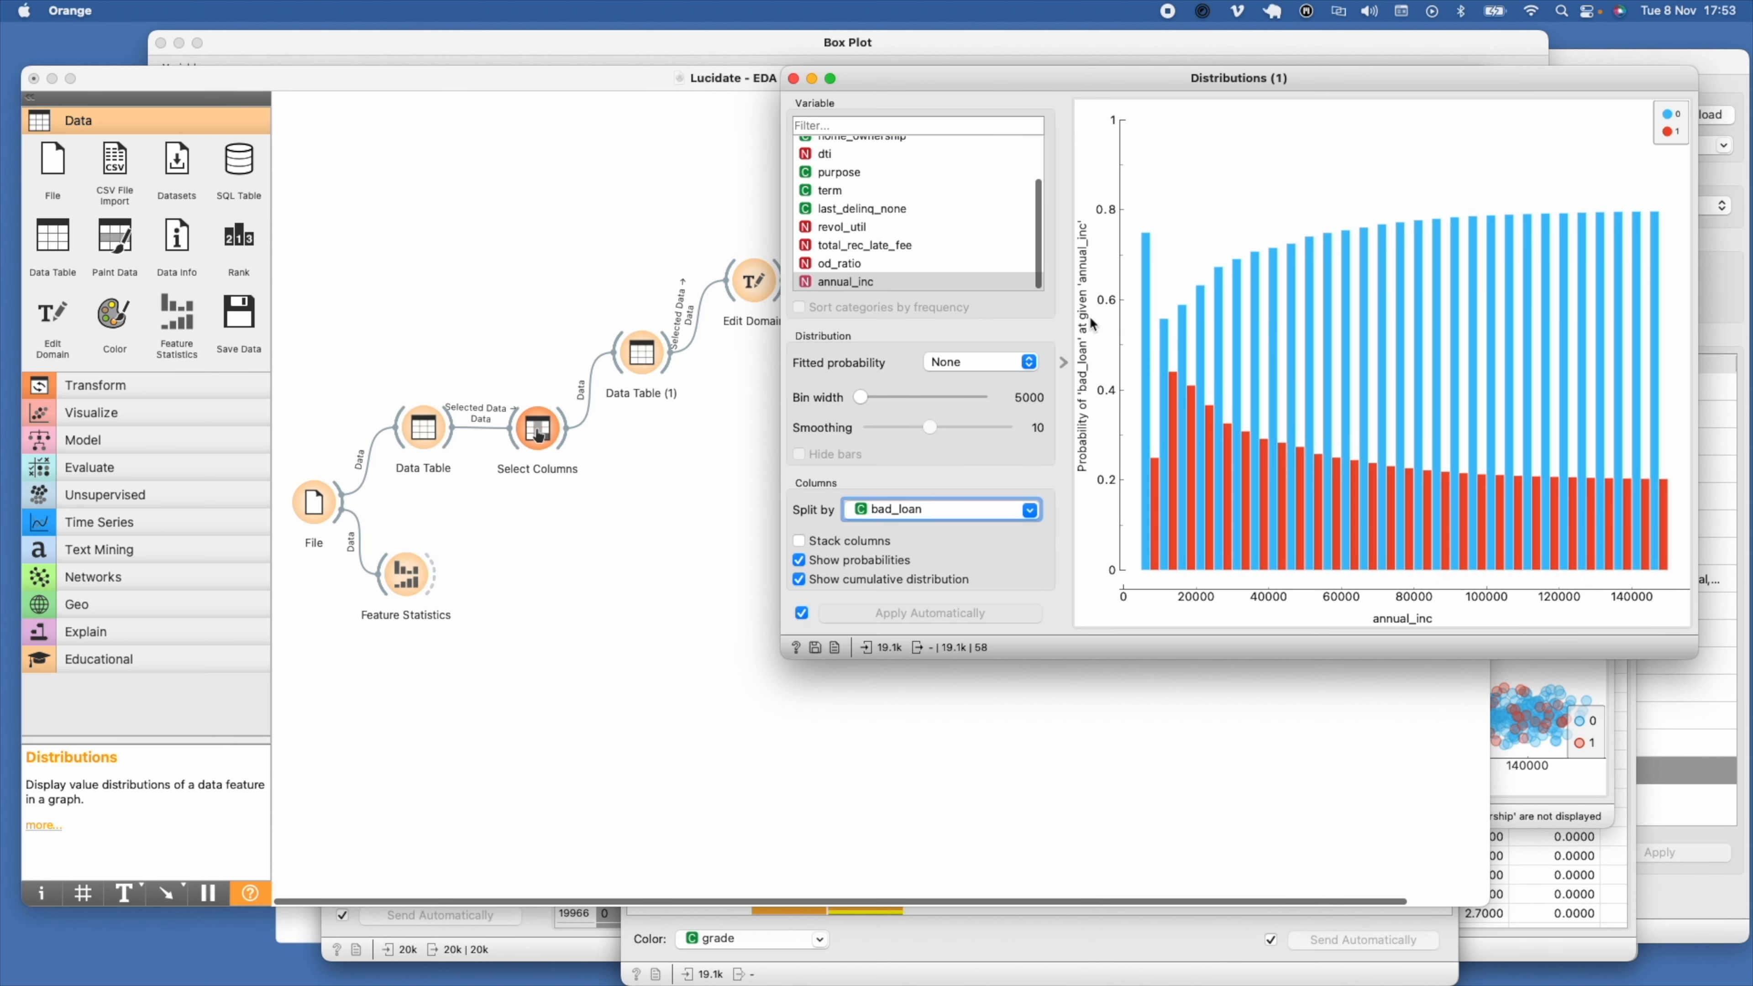
click(1030, 510)
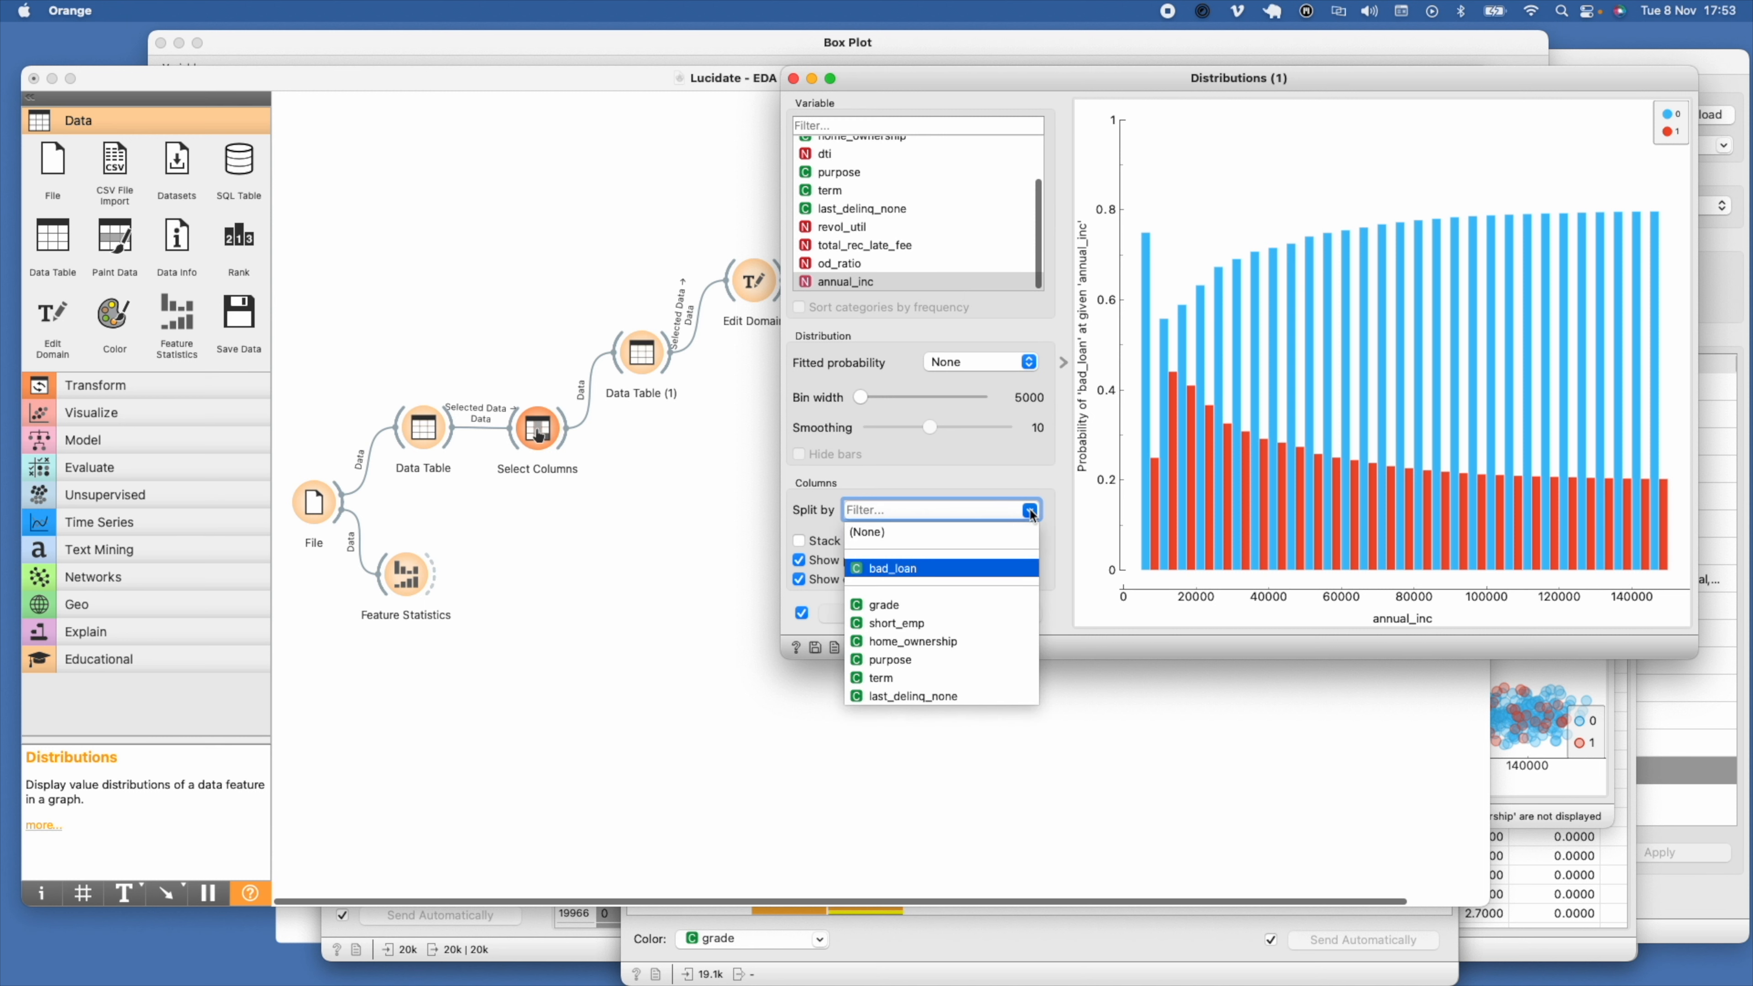
click(966, 646)
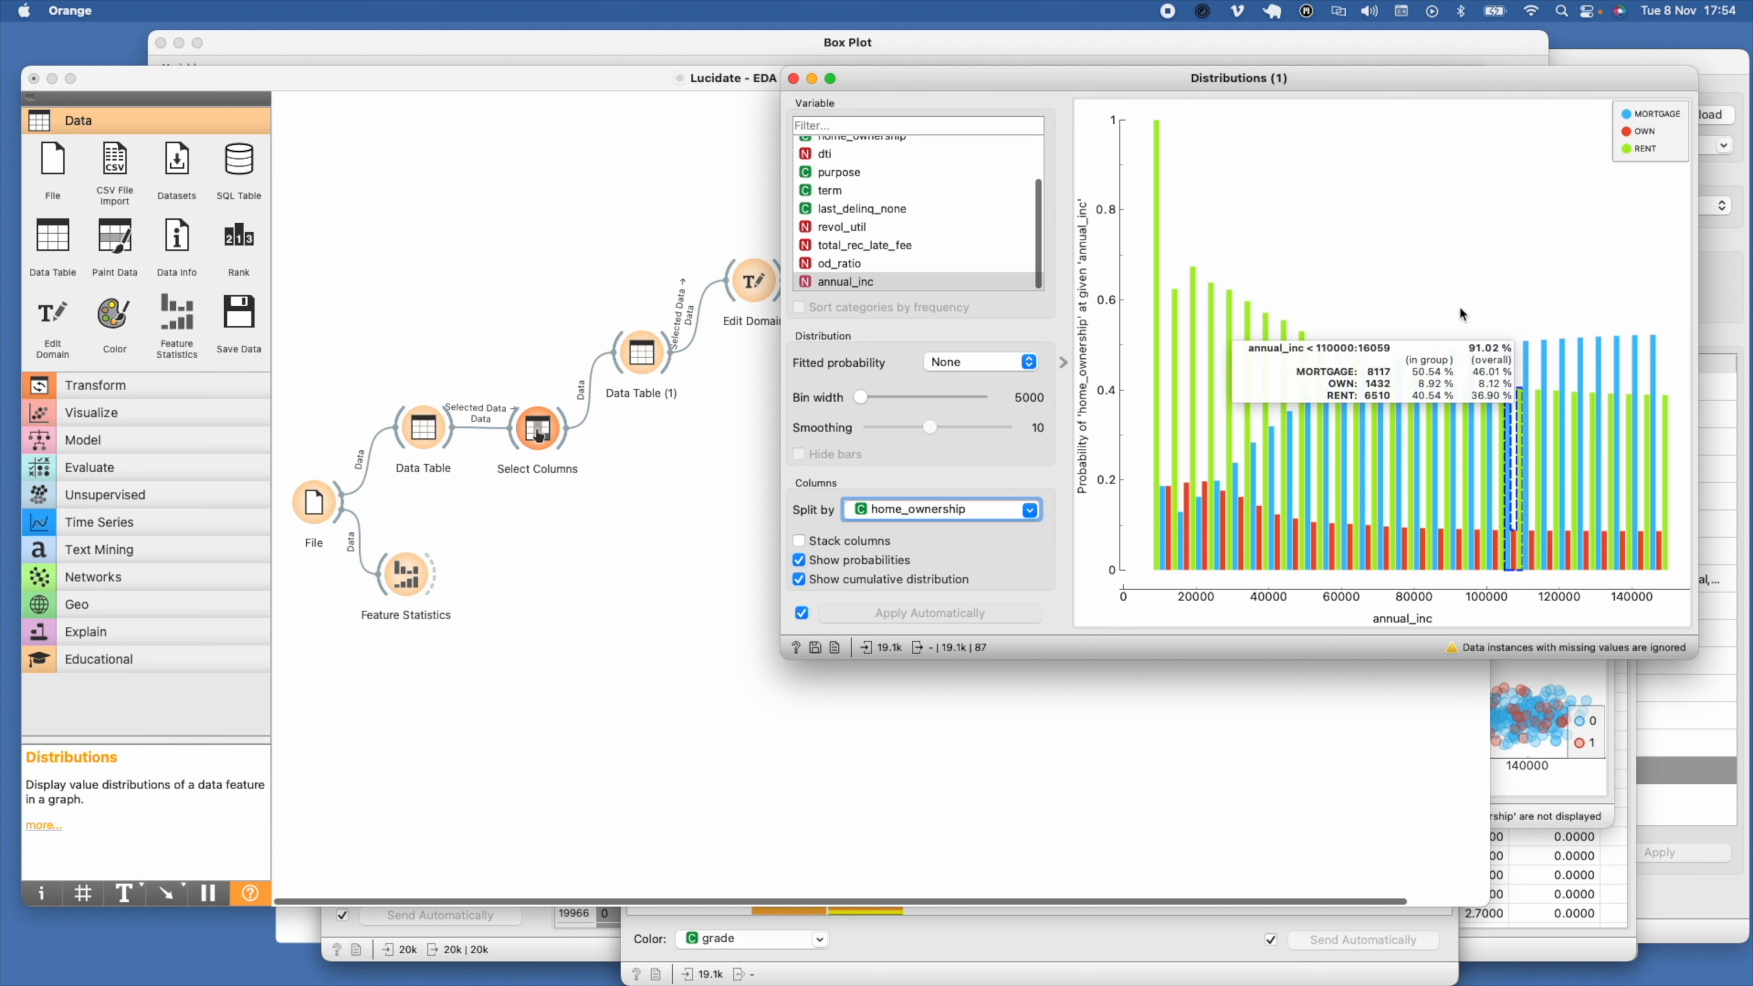
Step: Add an Impute widget beside Data Table (3), moving Scatter Plot and Feature Statistics (1) aside, and connect Data Table (3) to it
click(630, 156)
click(96, 385)
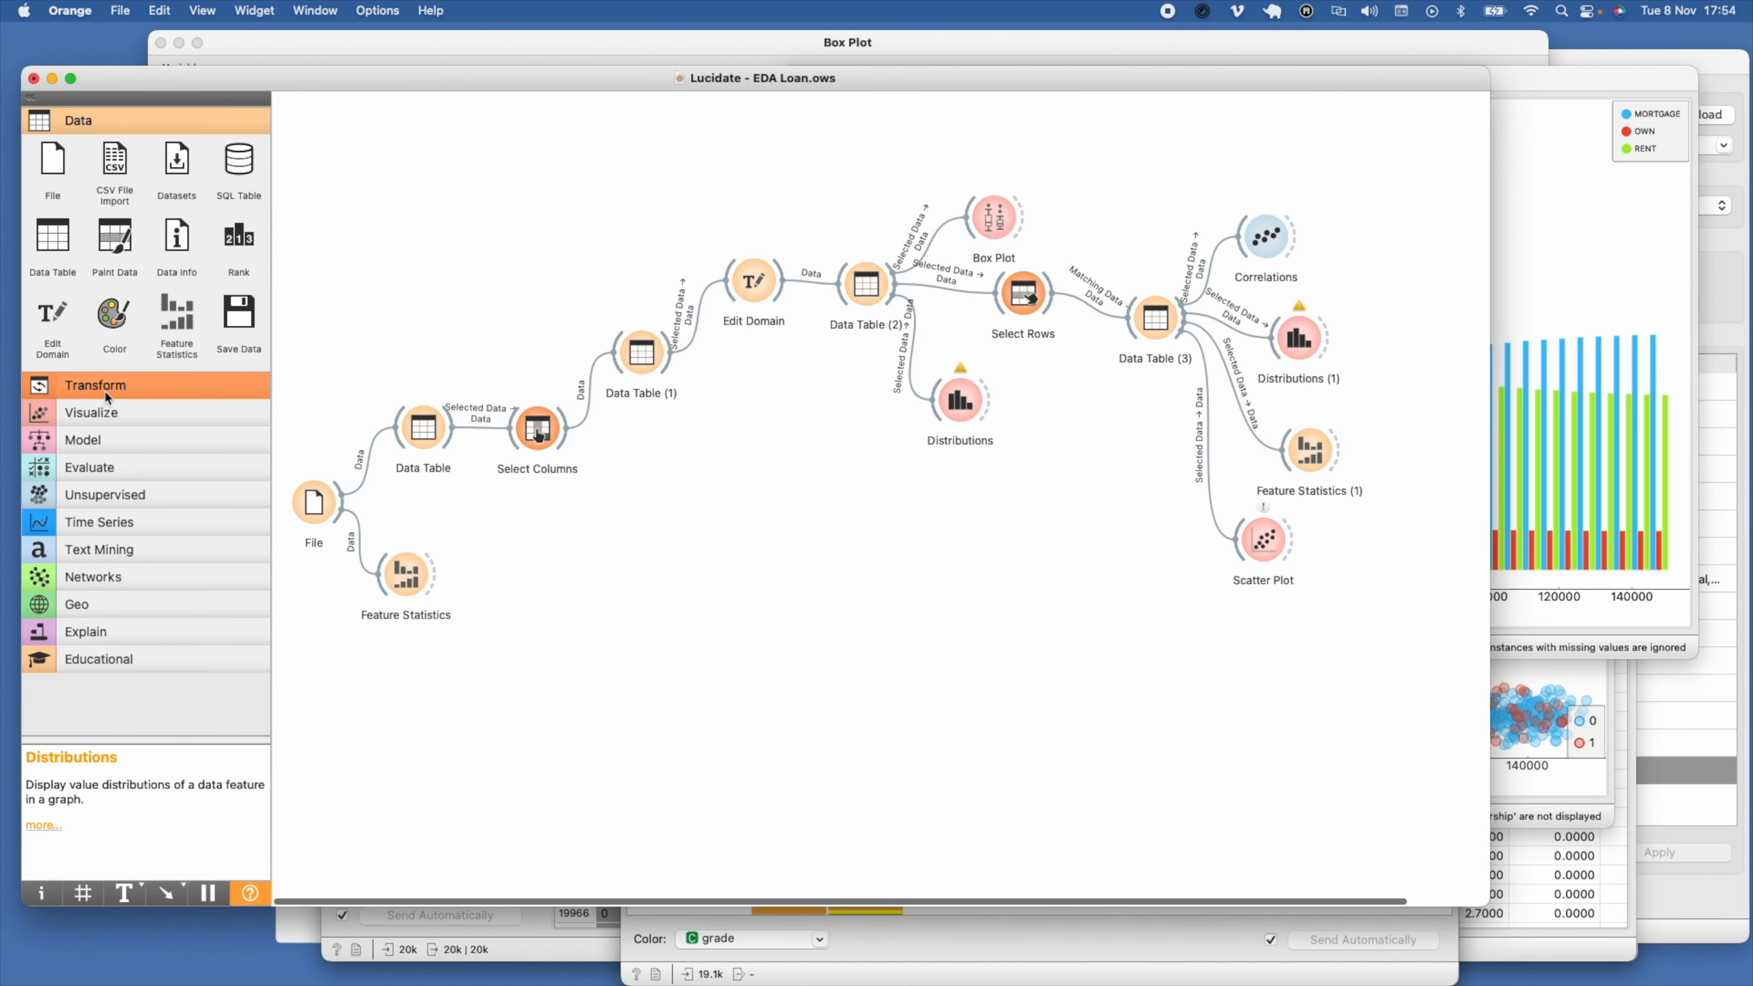
drag(114, 425, 1355, 404)
drag(1264, 539, 1215, 594)
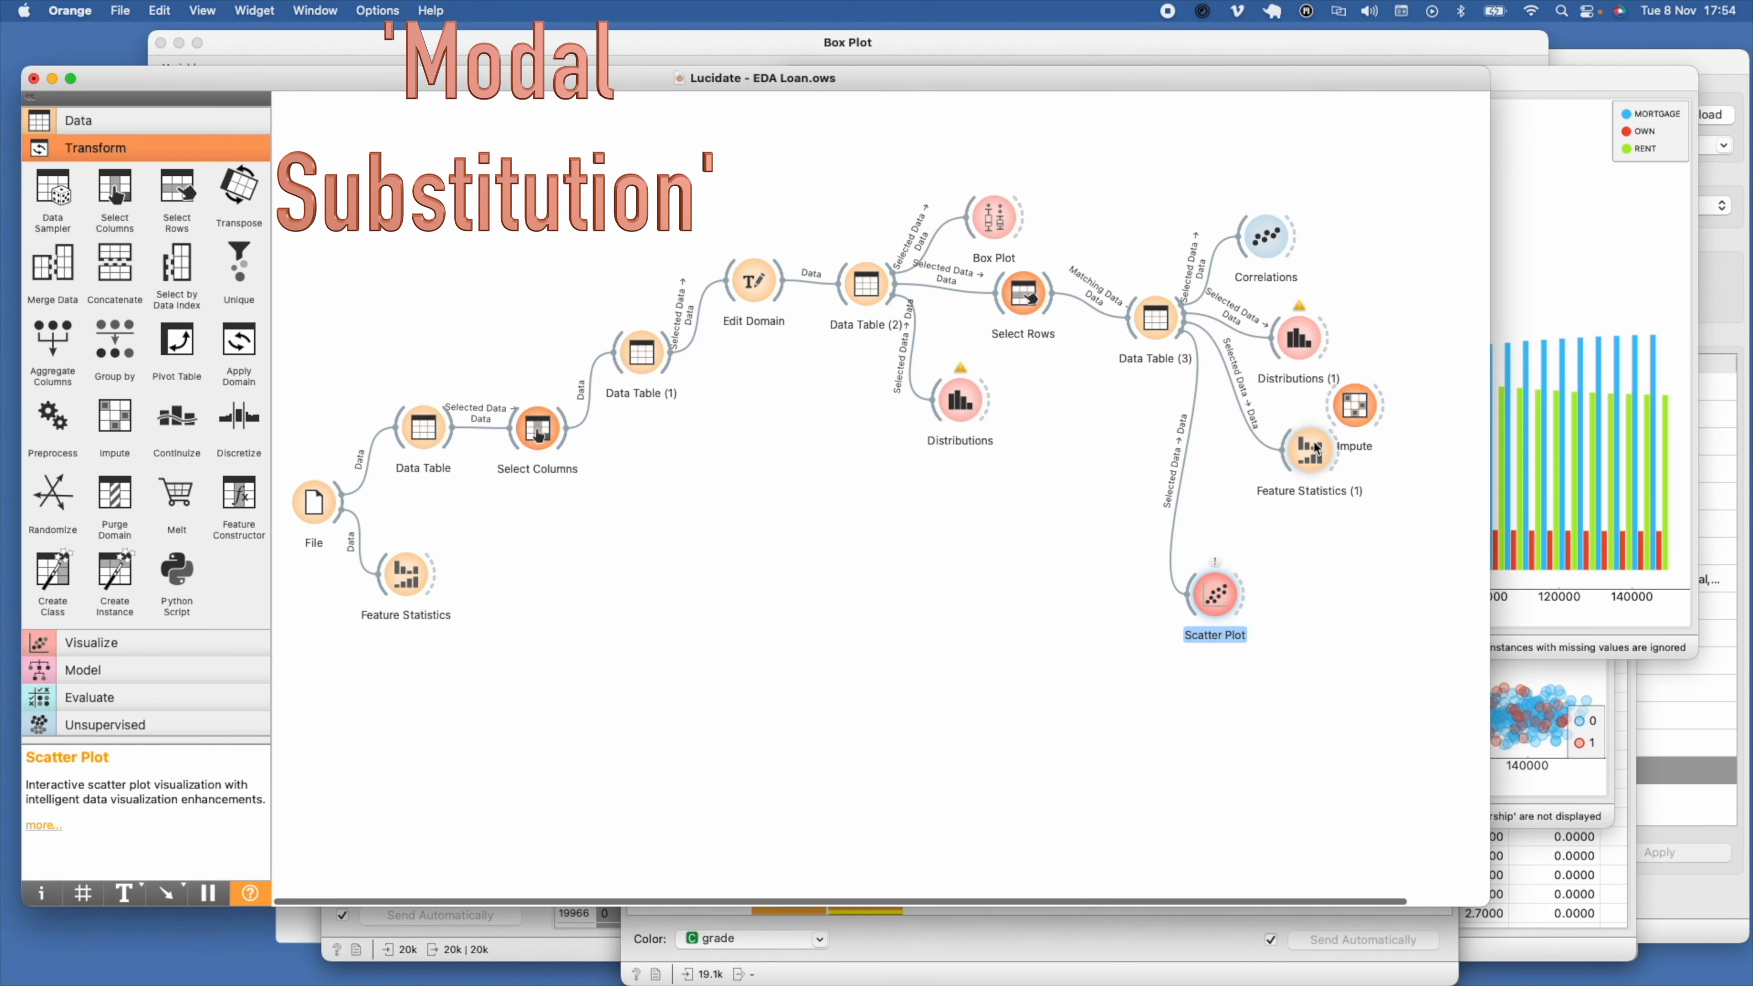
drag(1310, 450, 1259, 494)
drag(1355, 404, 1309, 420)
drag(1186, 317, 1309, 420)
Step: Open the Impute widget and inspect the individual imputation setting for home_ownership
double_click(1309, 420)
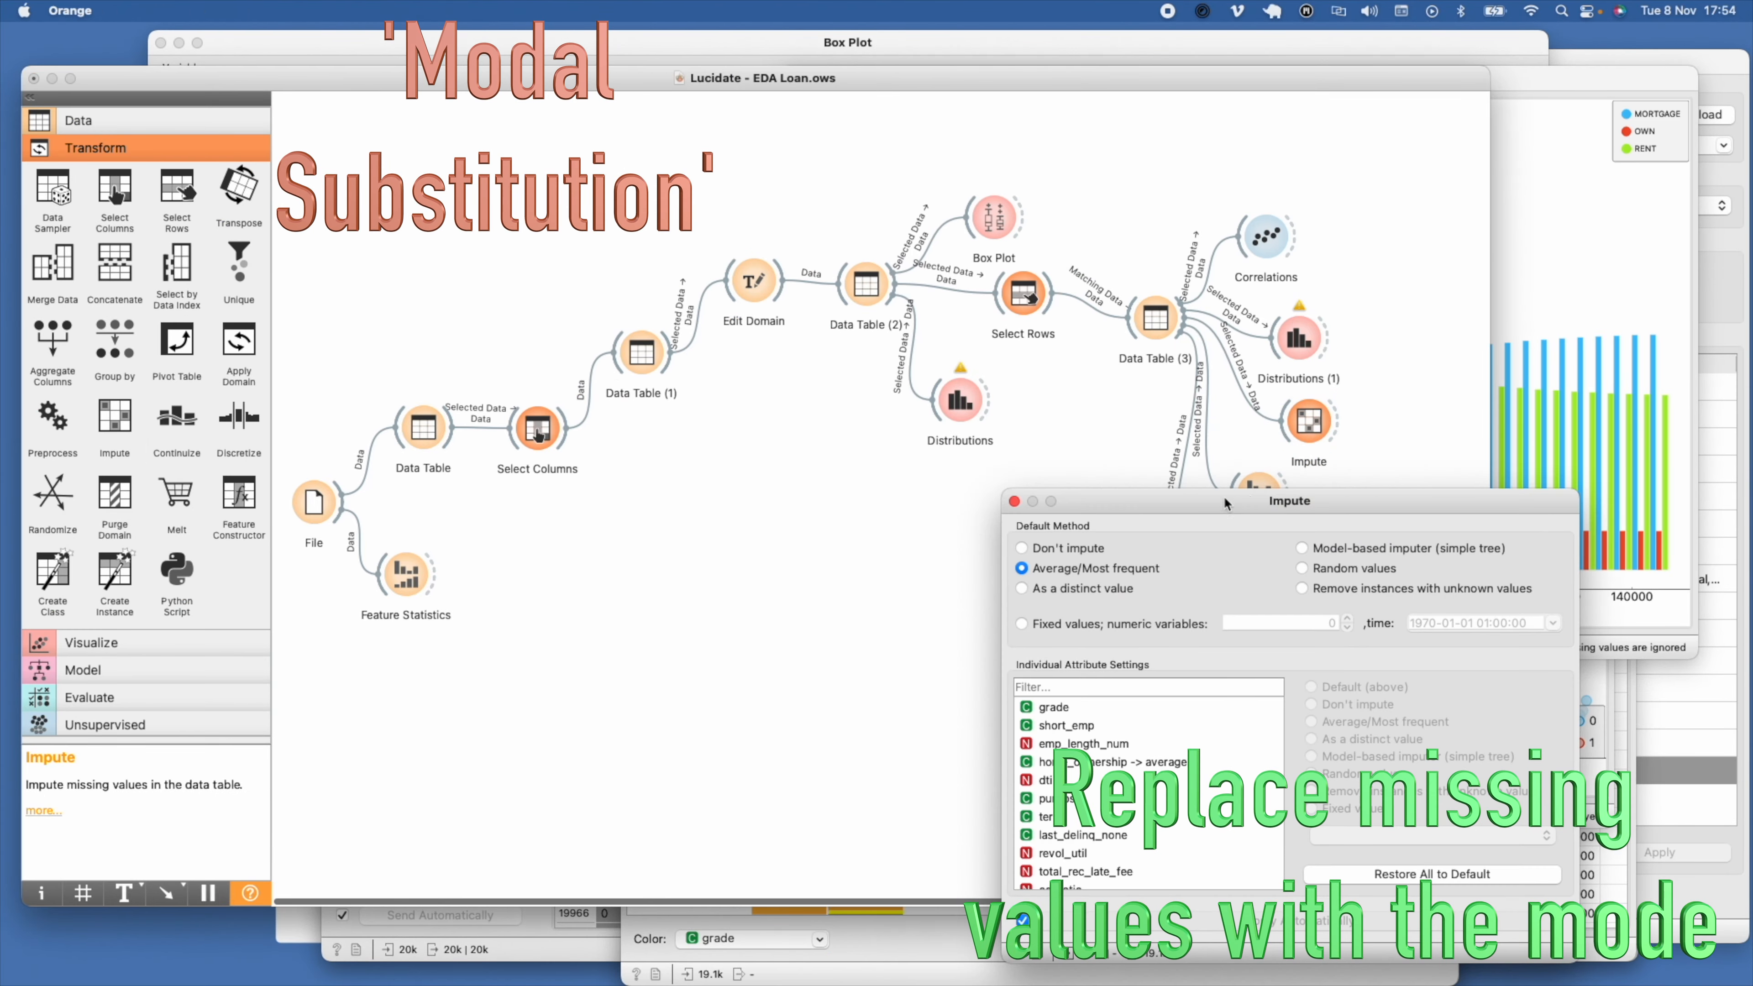
drag(1233, 580, 928, 242)
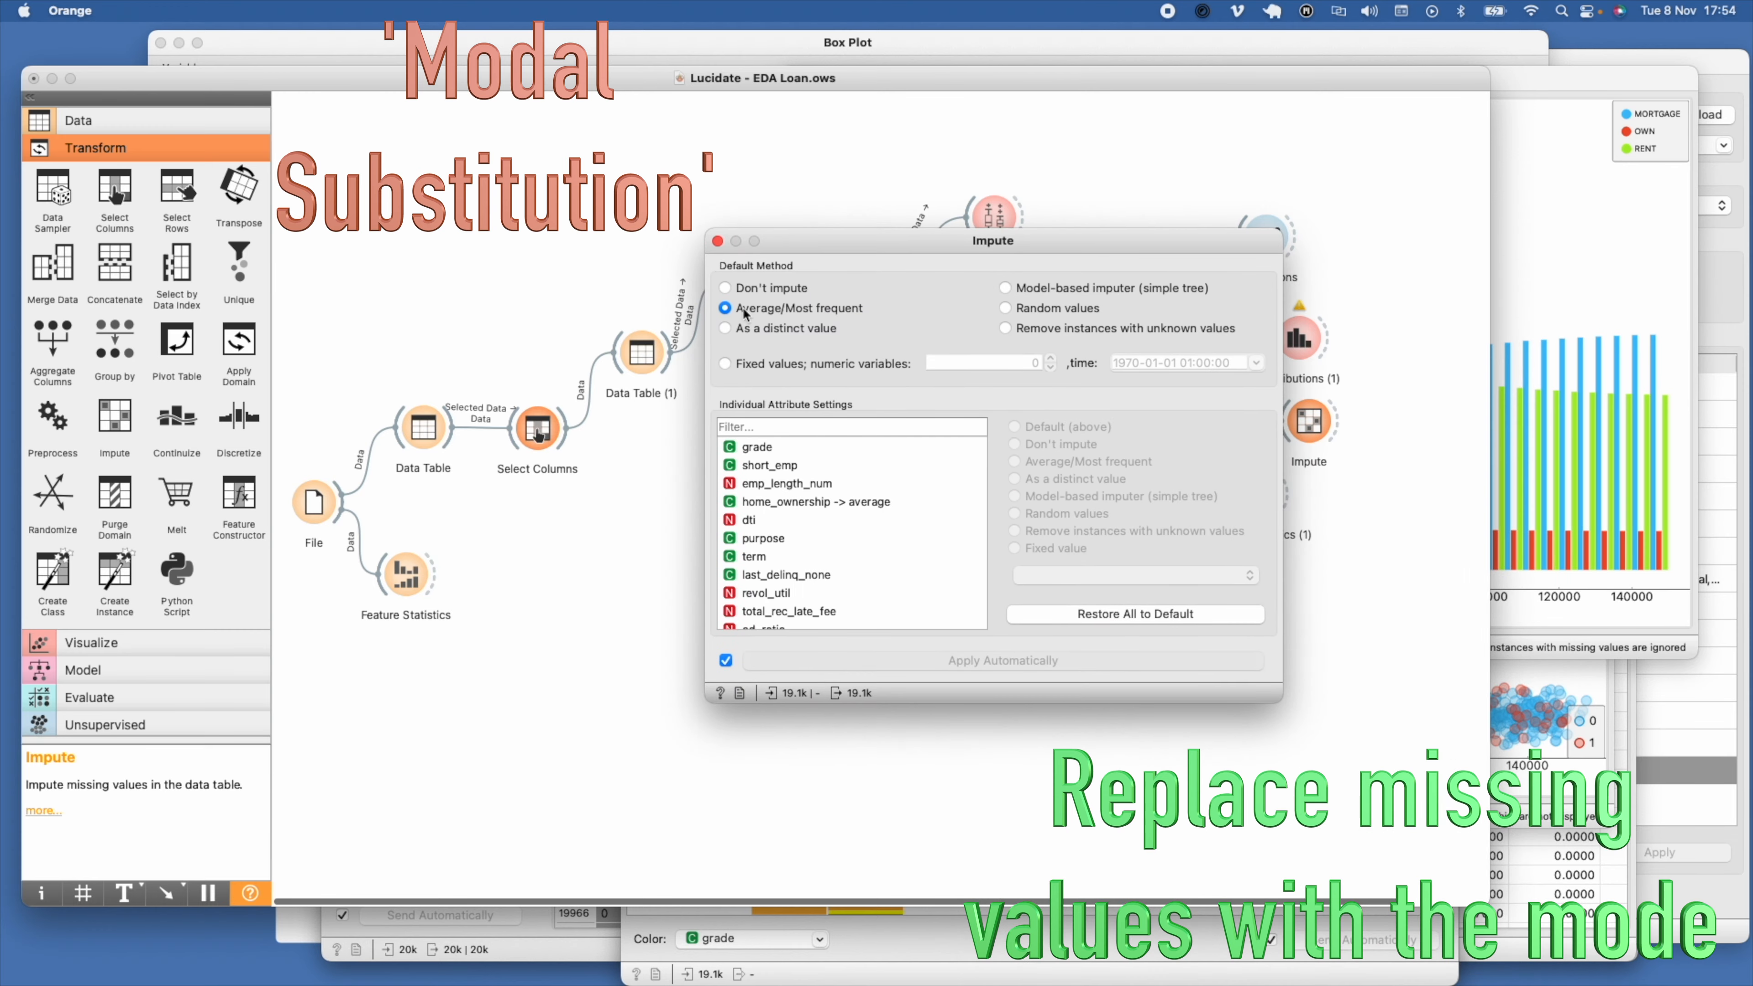
click(790, 503)
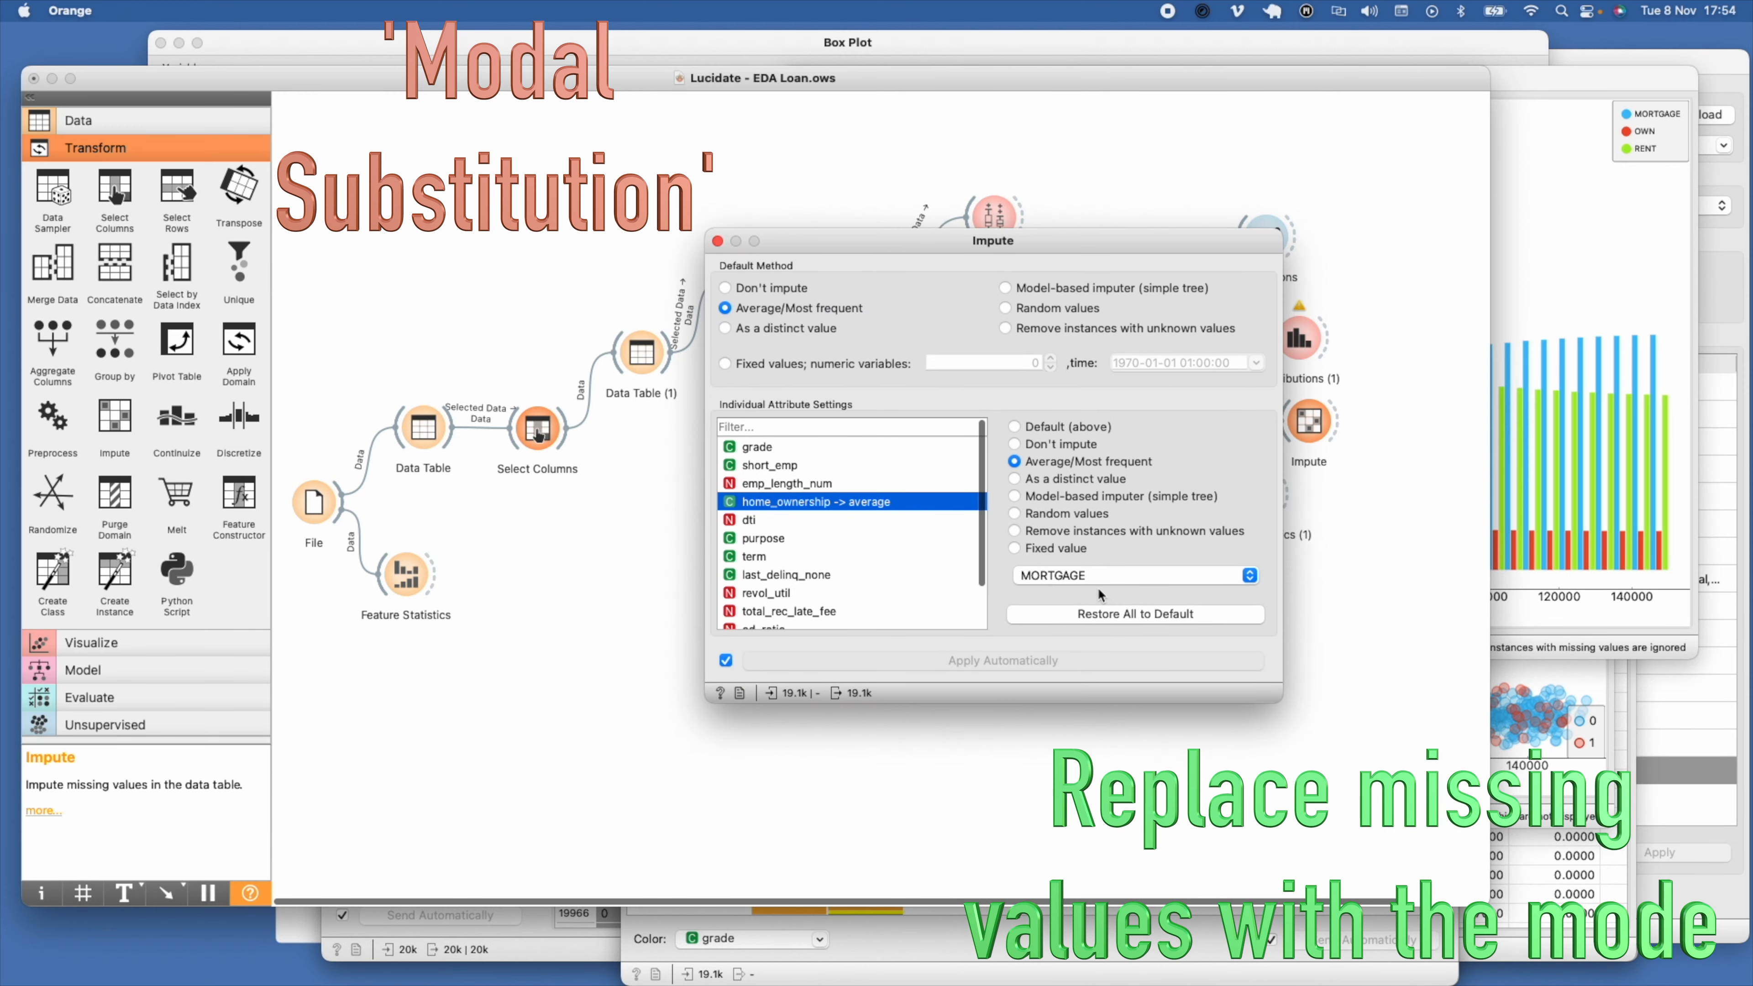
drag(1129, 242, 839, 243)
Step: Add a Data Table fed by Impute and open it along with Data Table (3) to compare the data
click(78, 120)
drag(52, 238, 1404, 407)
double_click(1404, 407)
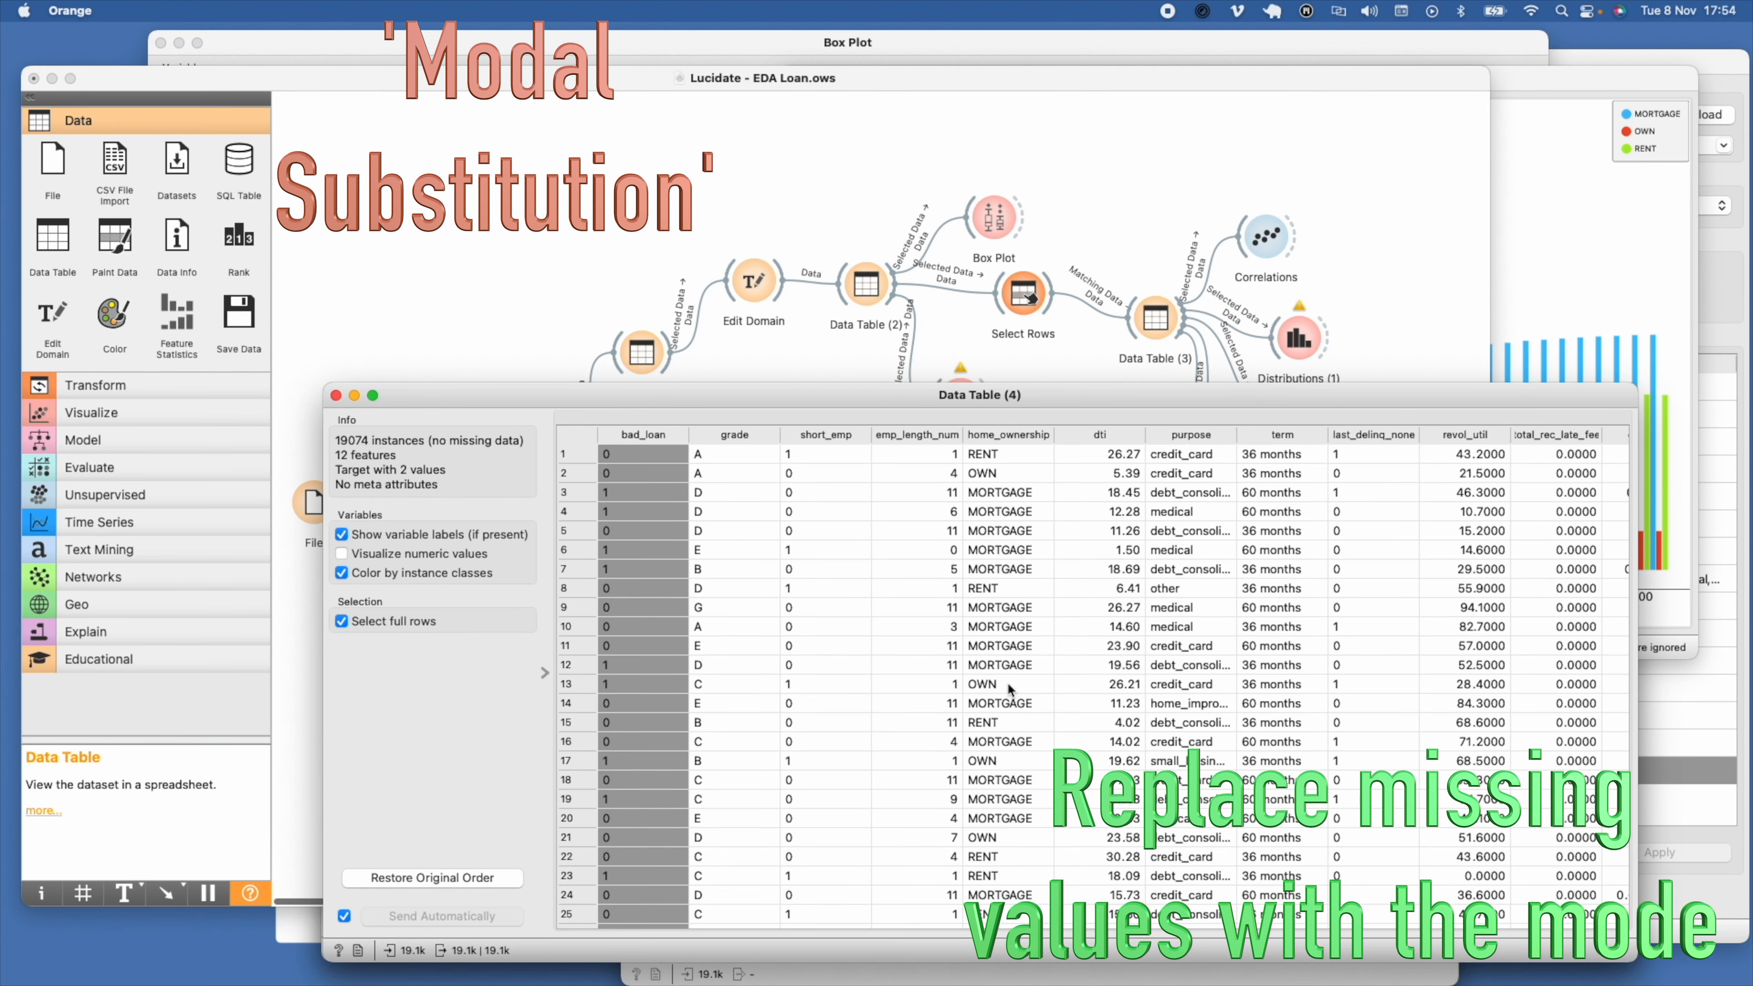
double_click(1154, 321)
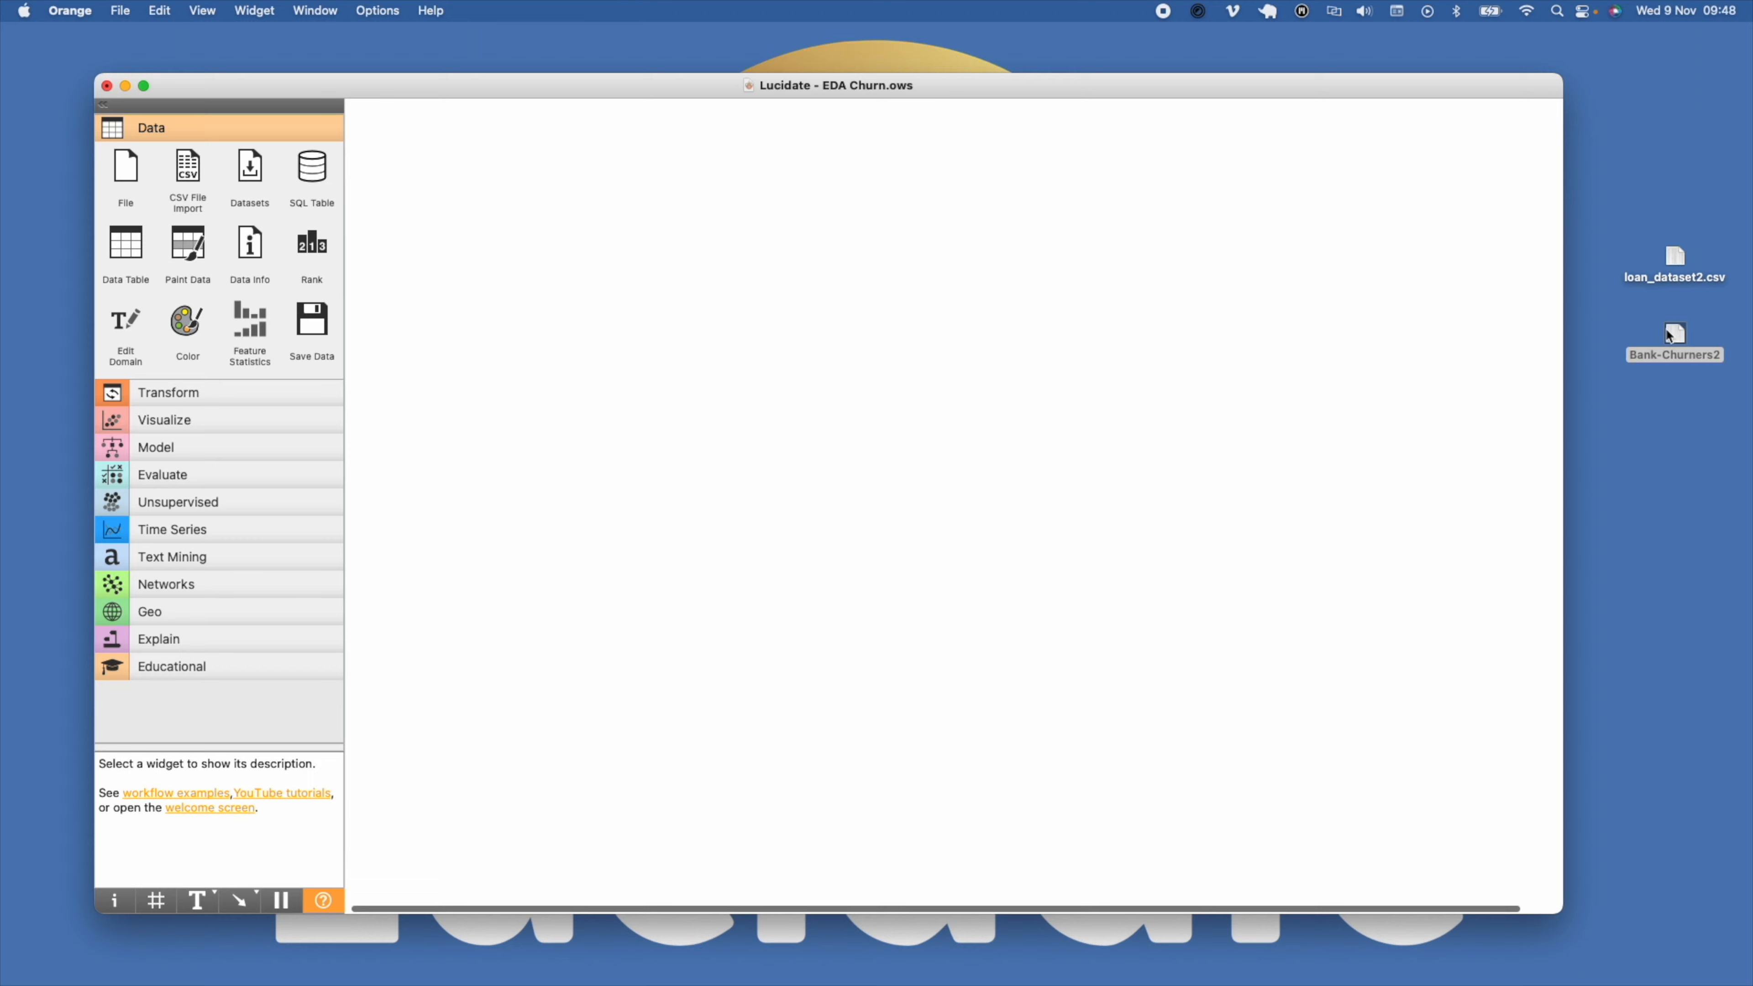
Step: Load the Bank-Churners2 file from the desktop into the empty workflow and open its File widget
drag(1674, 336, 467, 446)
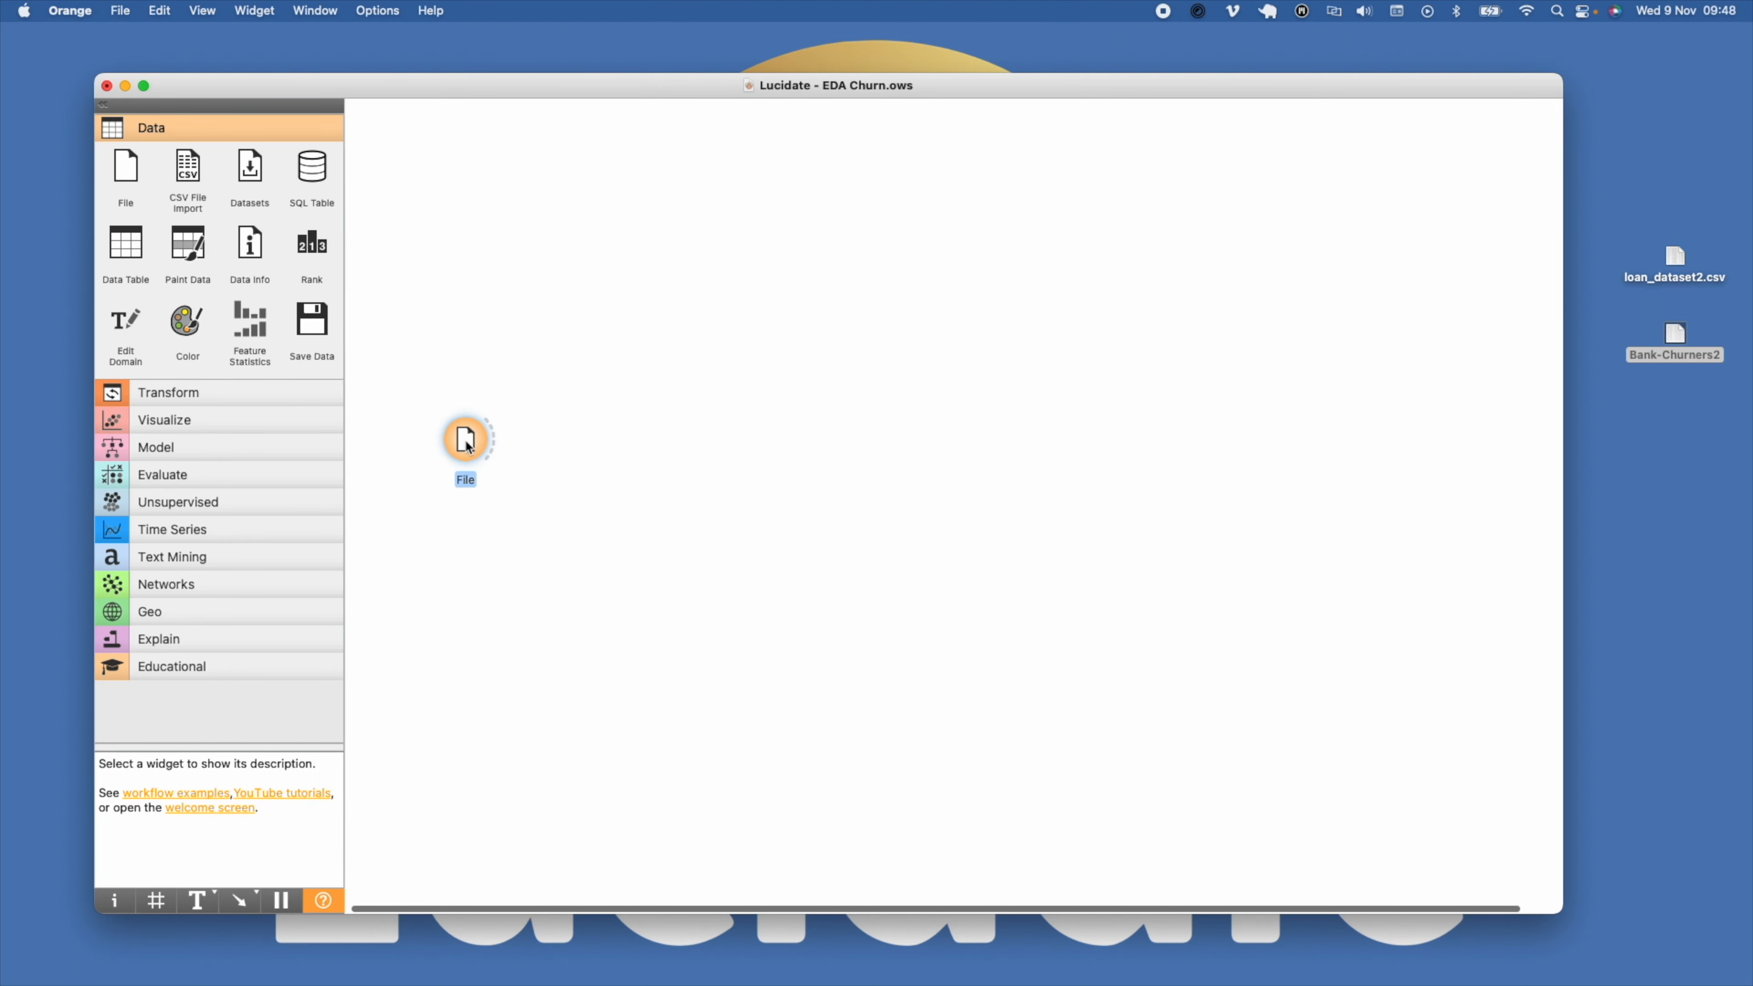
double_click(466, 440)
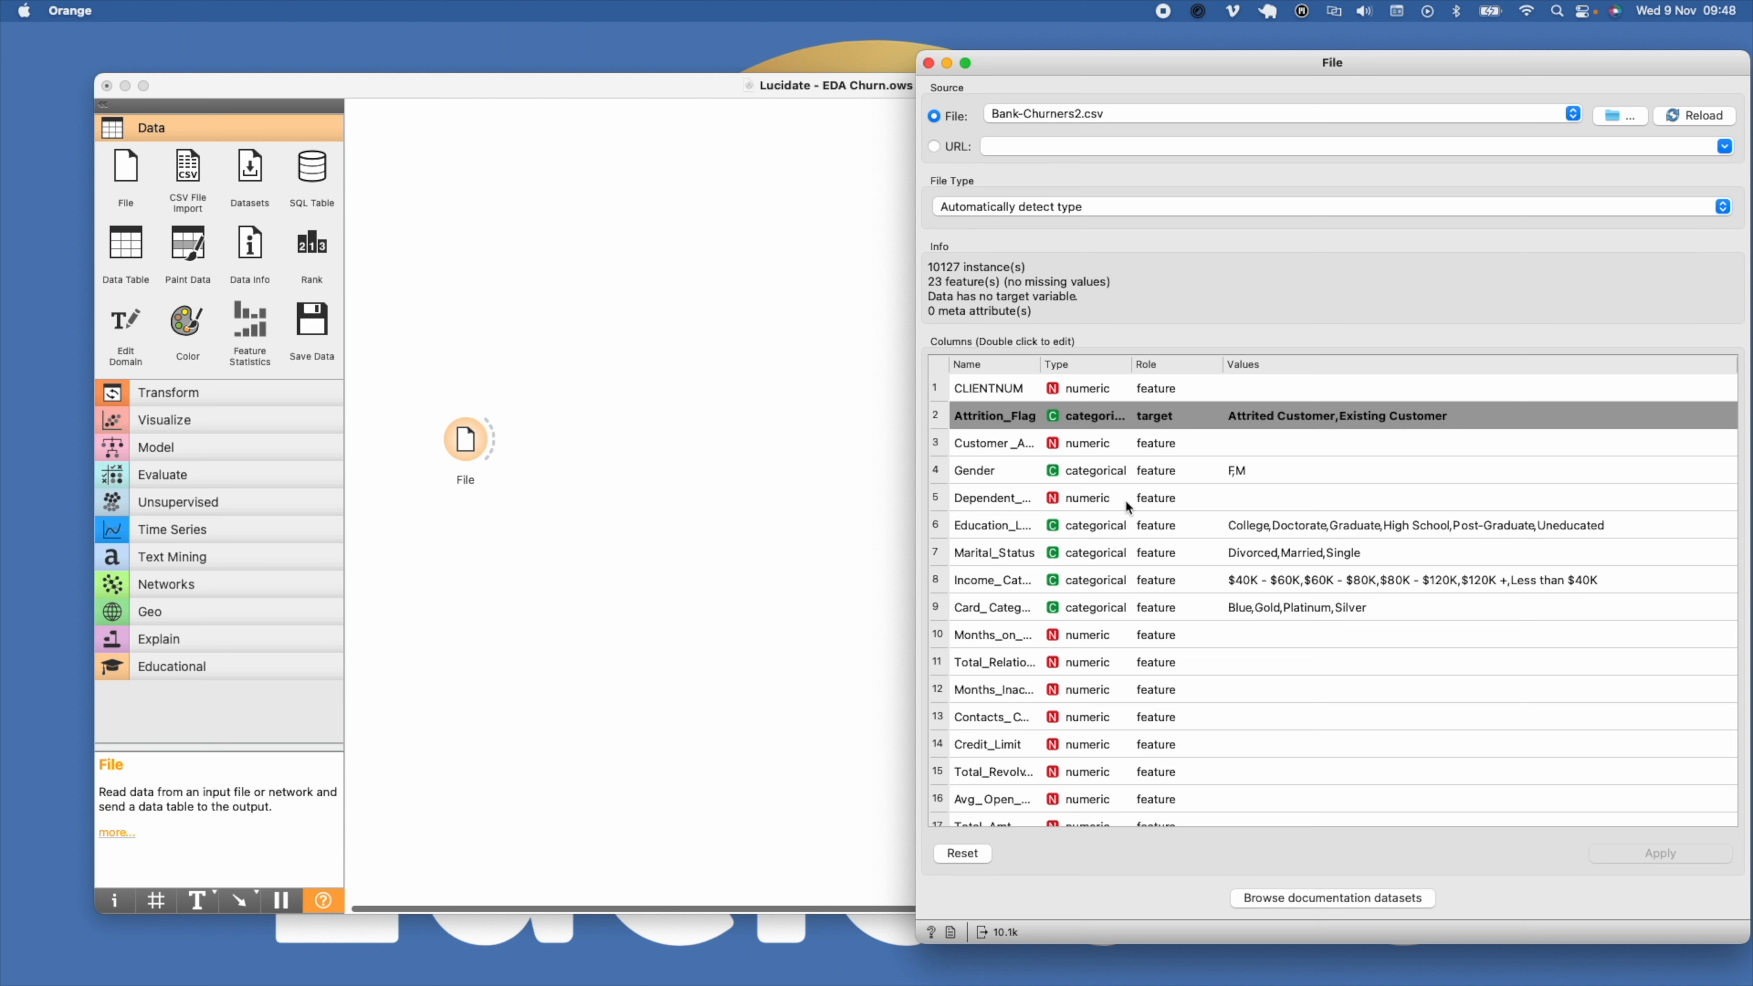
Step: Add a Feature Statistics widget, connect the File widget to it and open it
drag(249, 323, 534, 519)
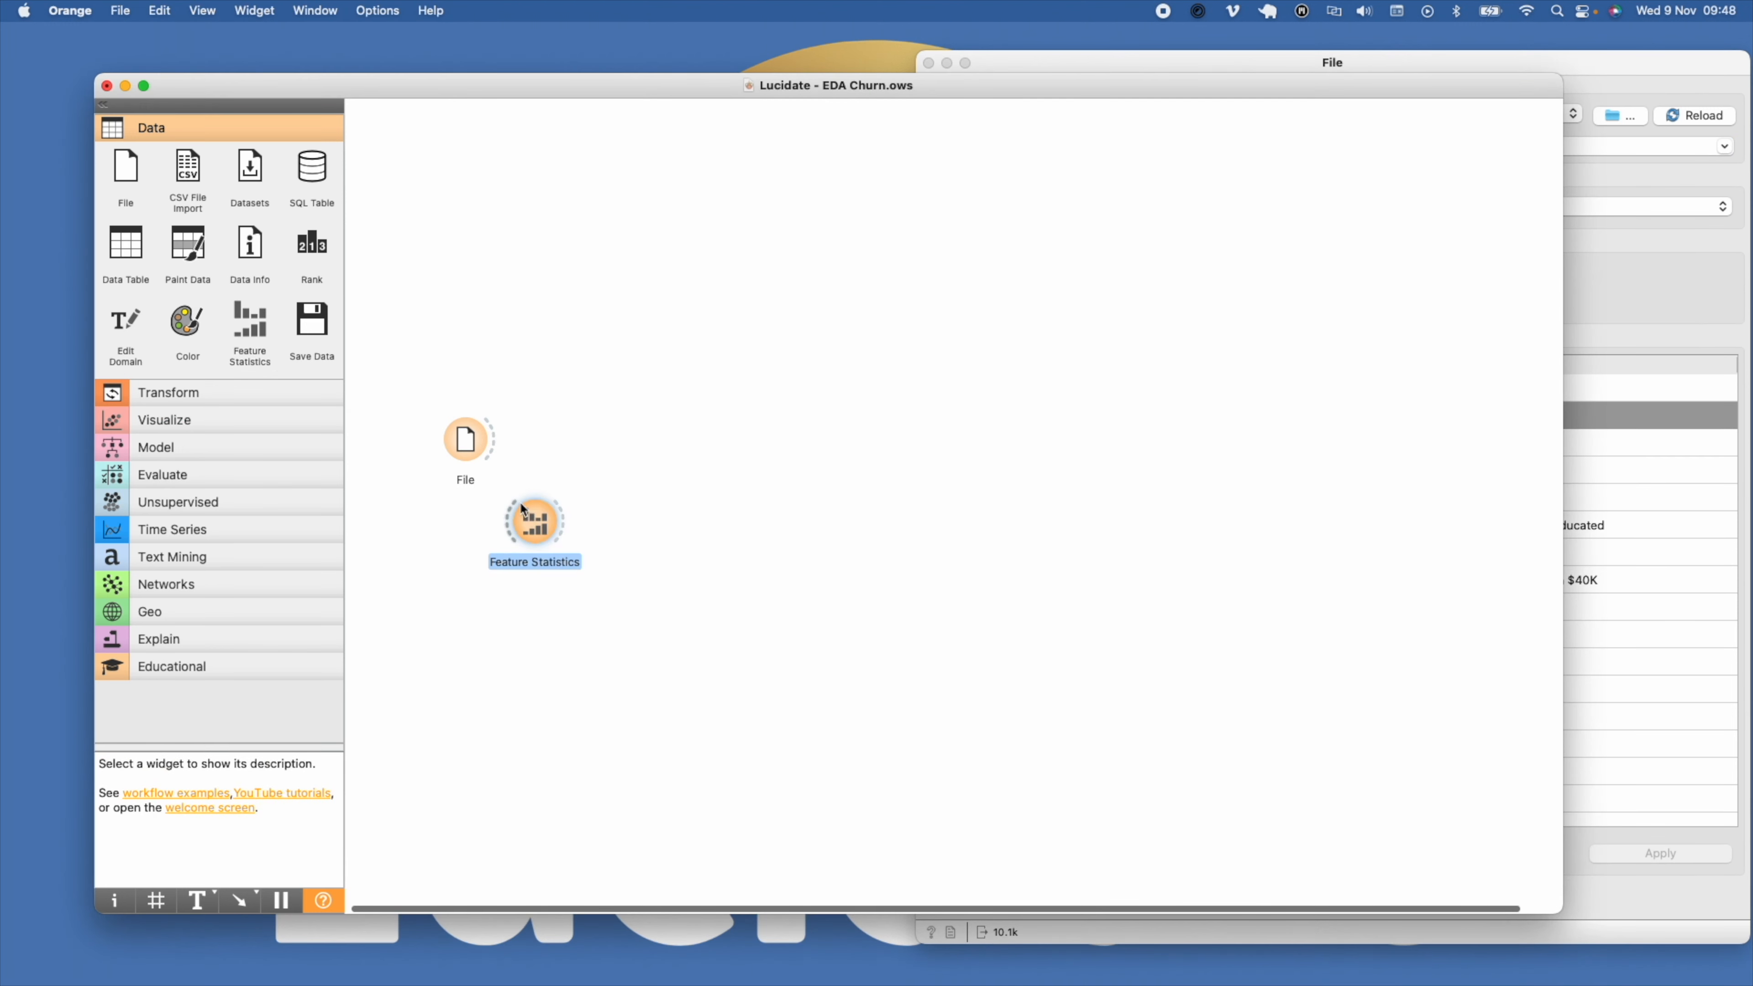
drag(488, 461, 538, 528)
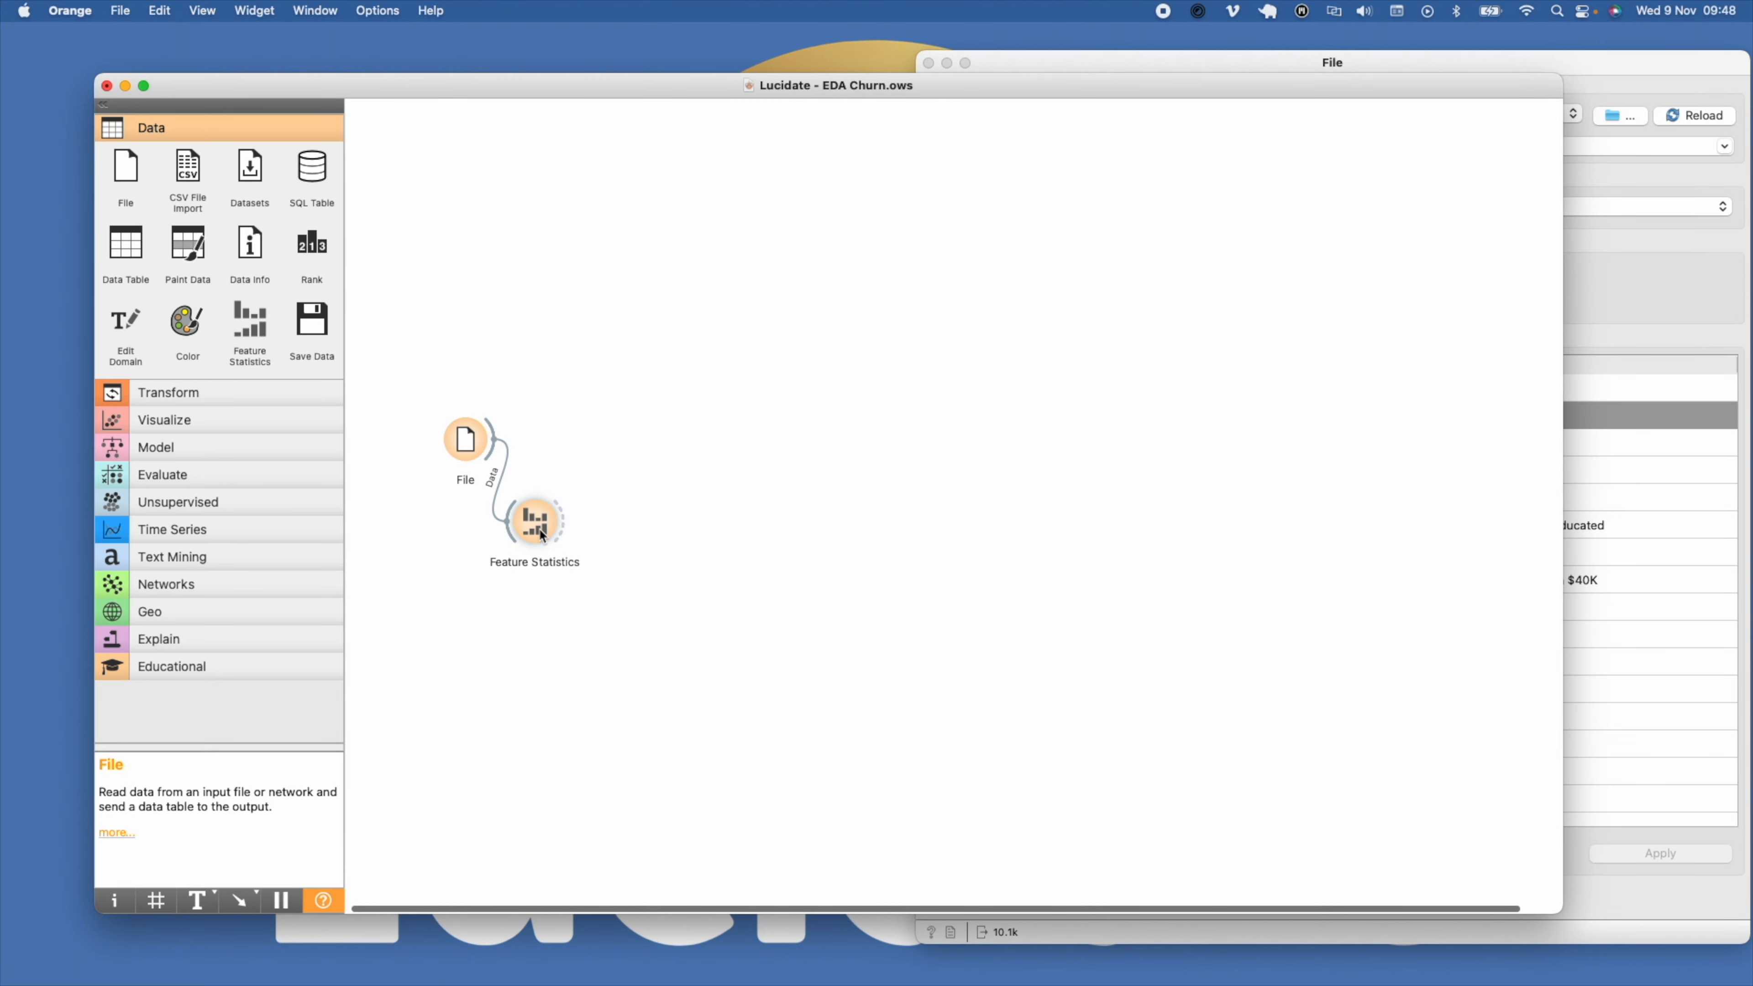
double_click(537, 524)
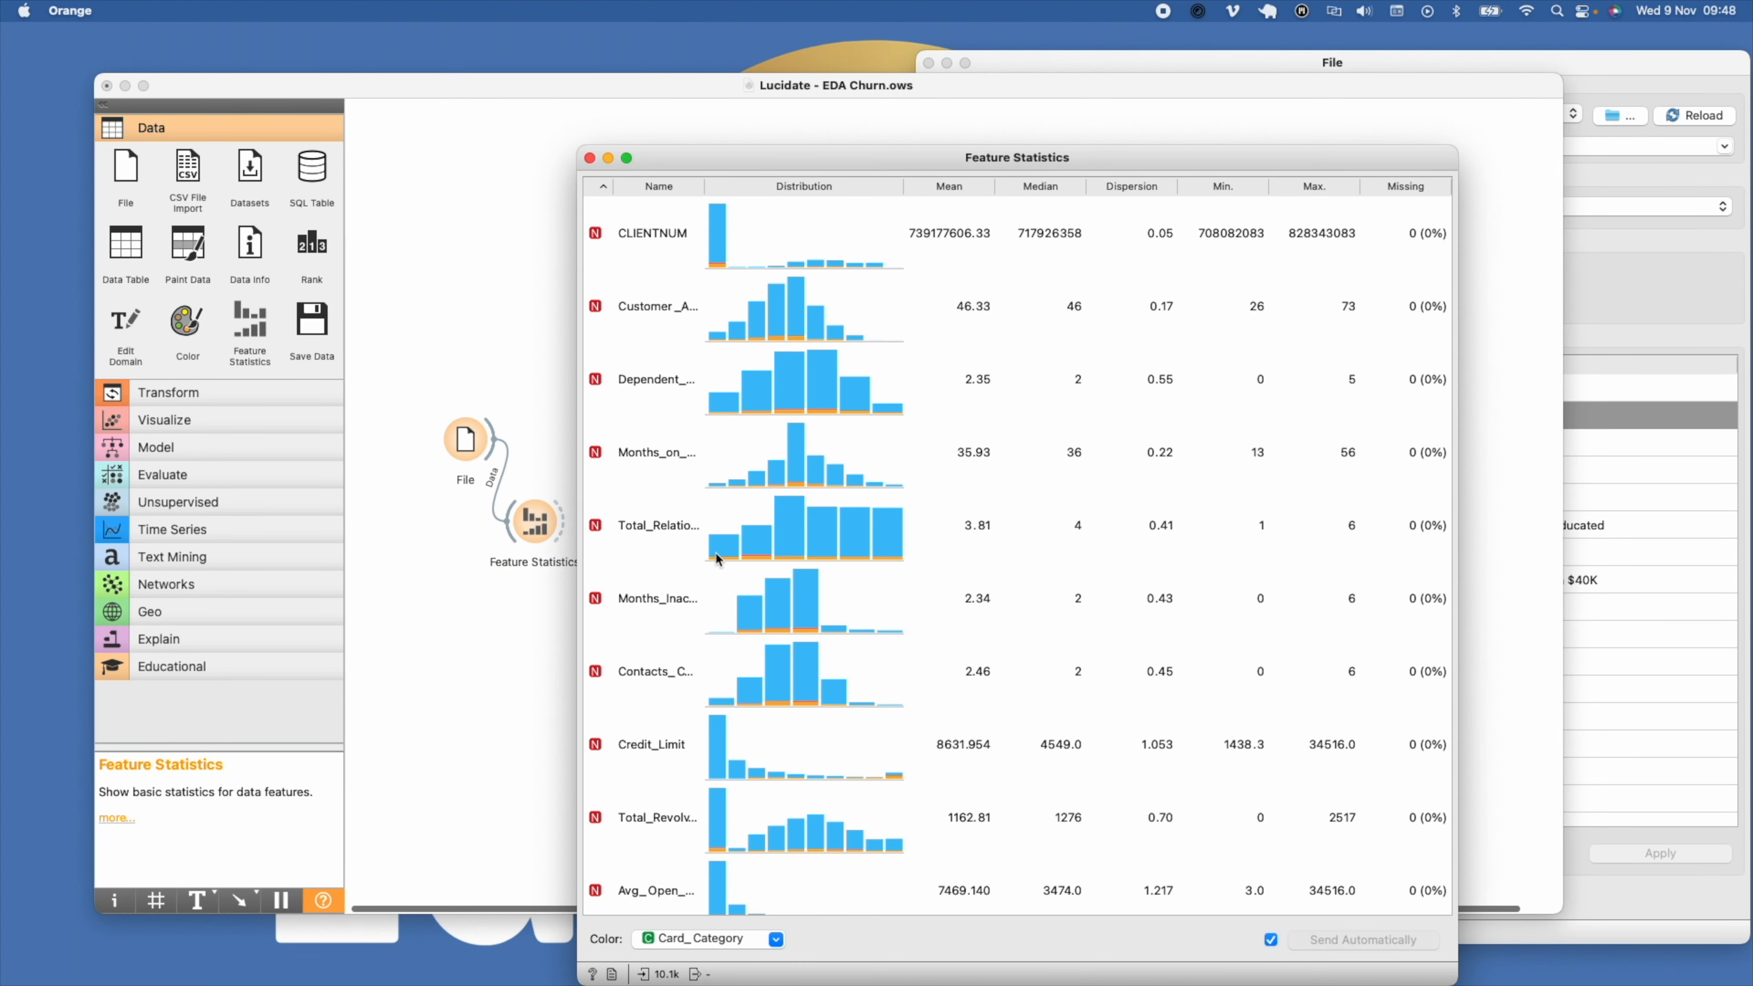
Step: Review the feature distributions of the churn data and color them by Attrition_Flag
scroll(716, 553, down, 3)
scroll(715, 556, down, 15)
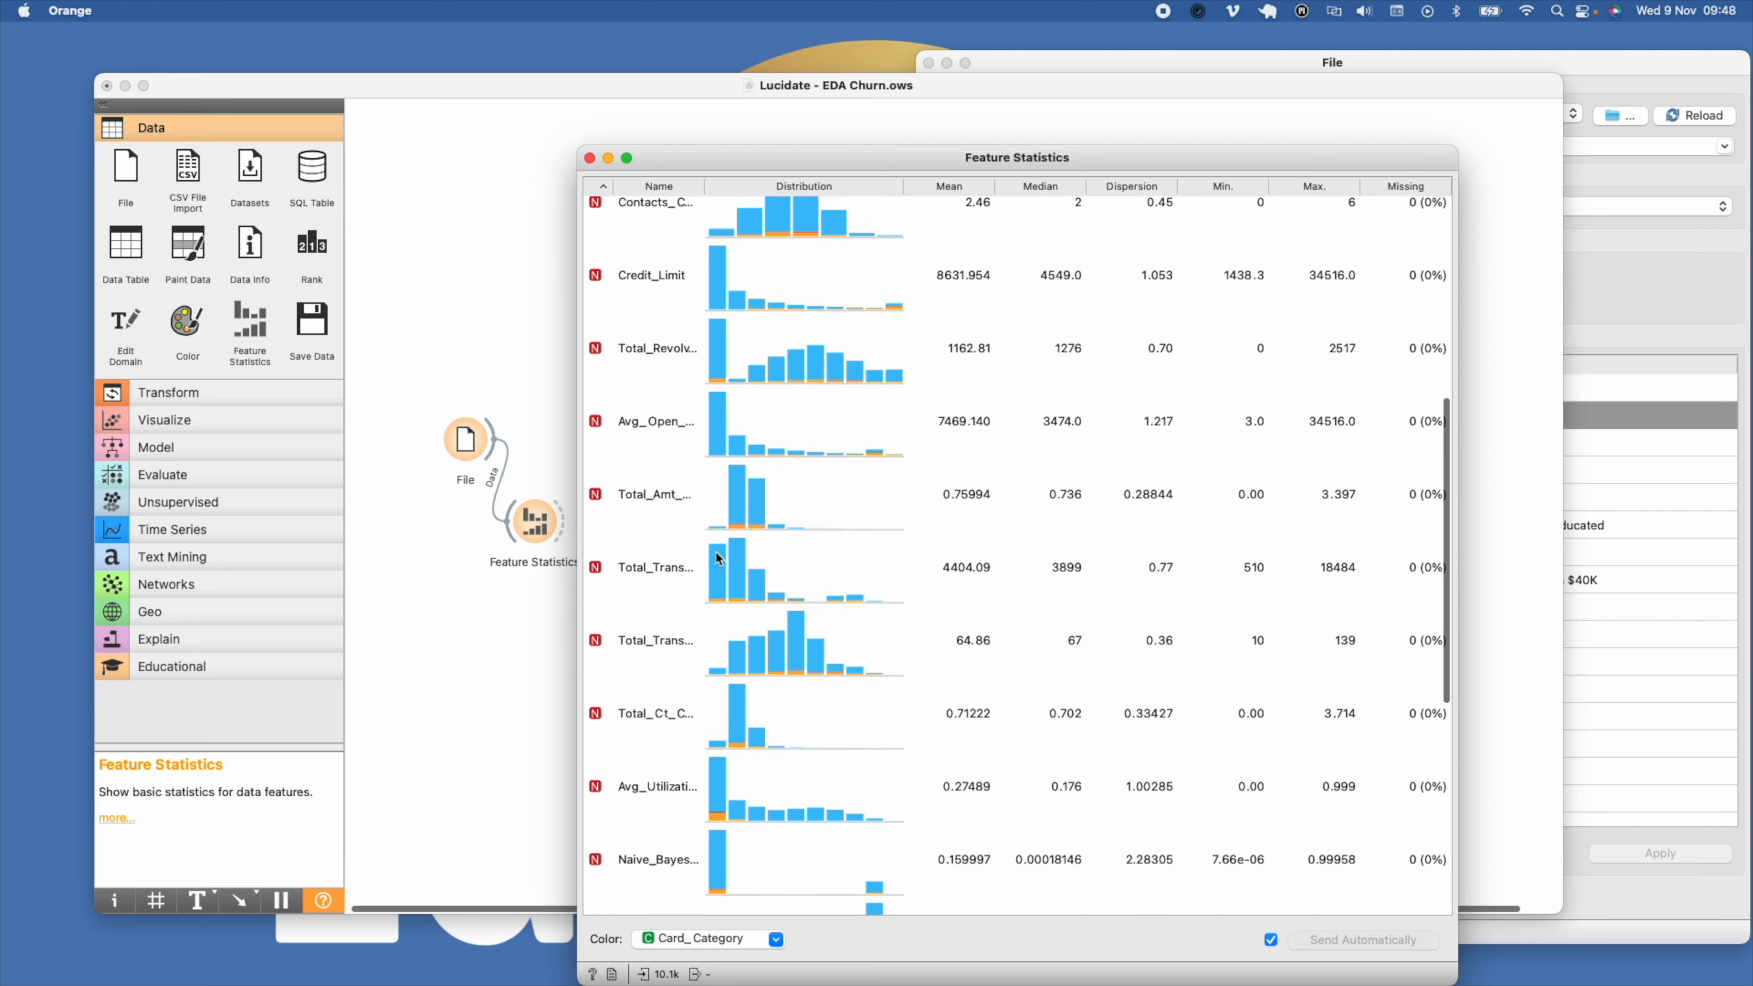
scroll(715, 556, up, 20)
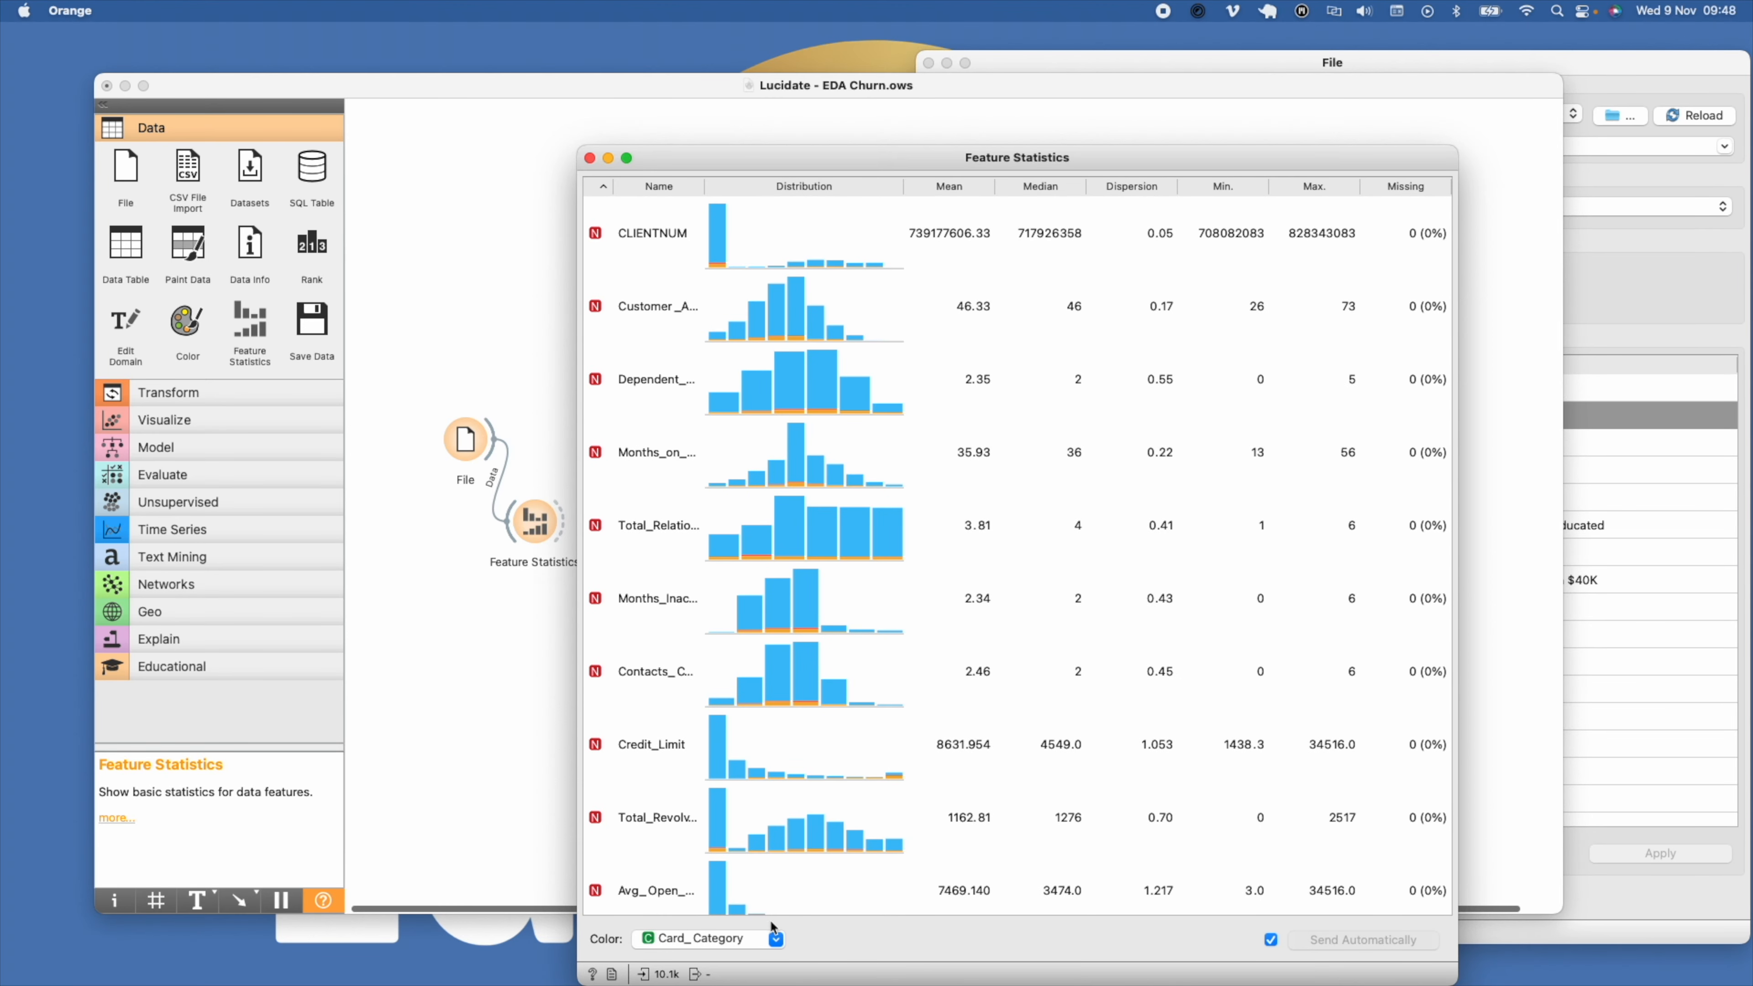
click(776, 933)
click(735, 753)
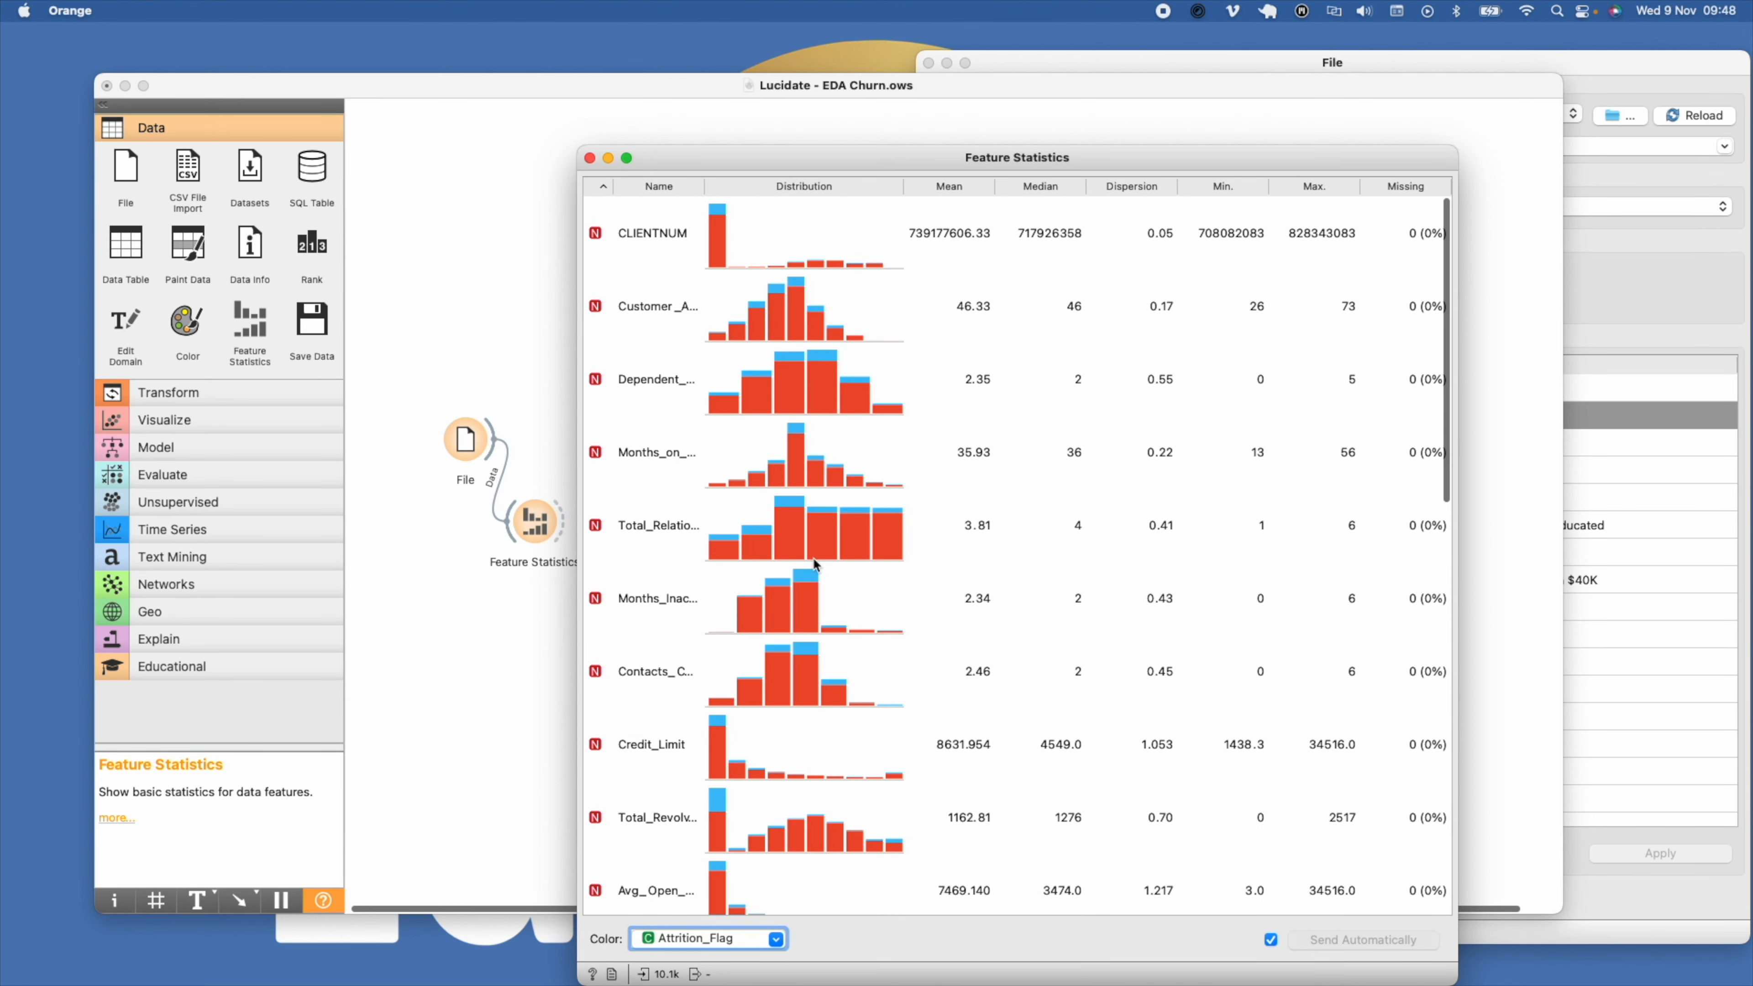
Step: Check the column types in the File widget and chain three Edit Domain widgets after File
double_click(469, 446)
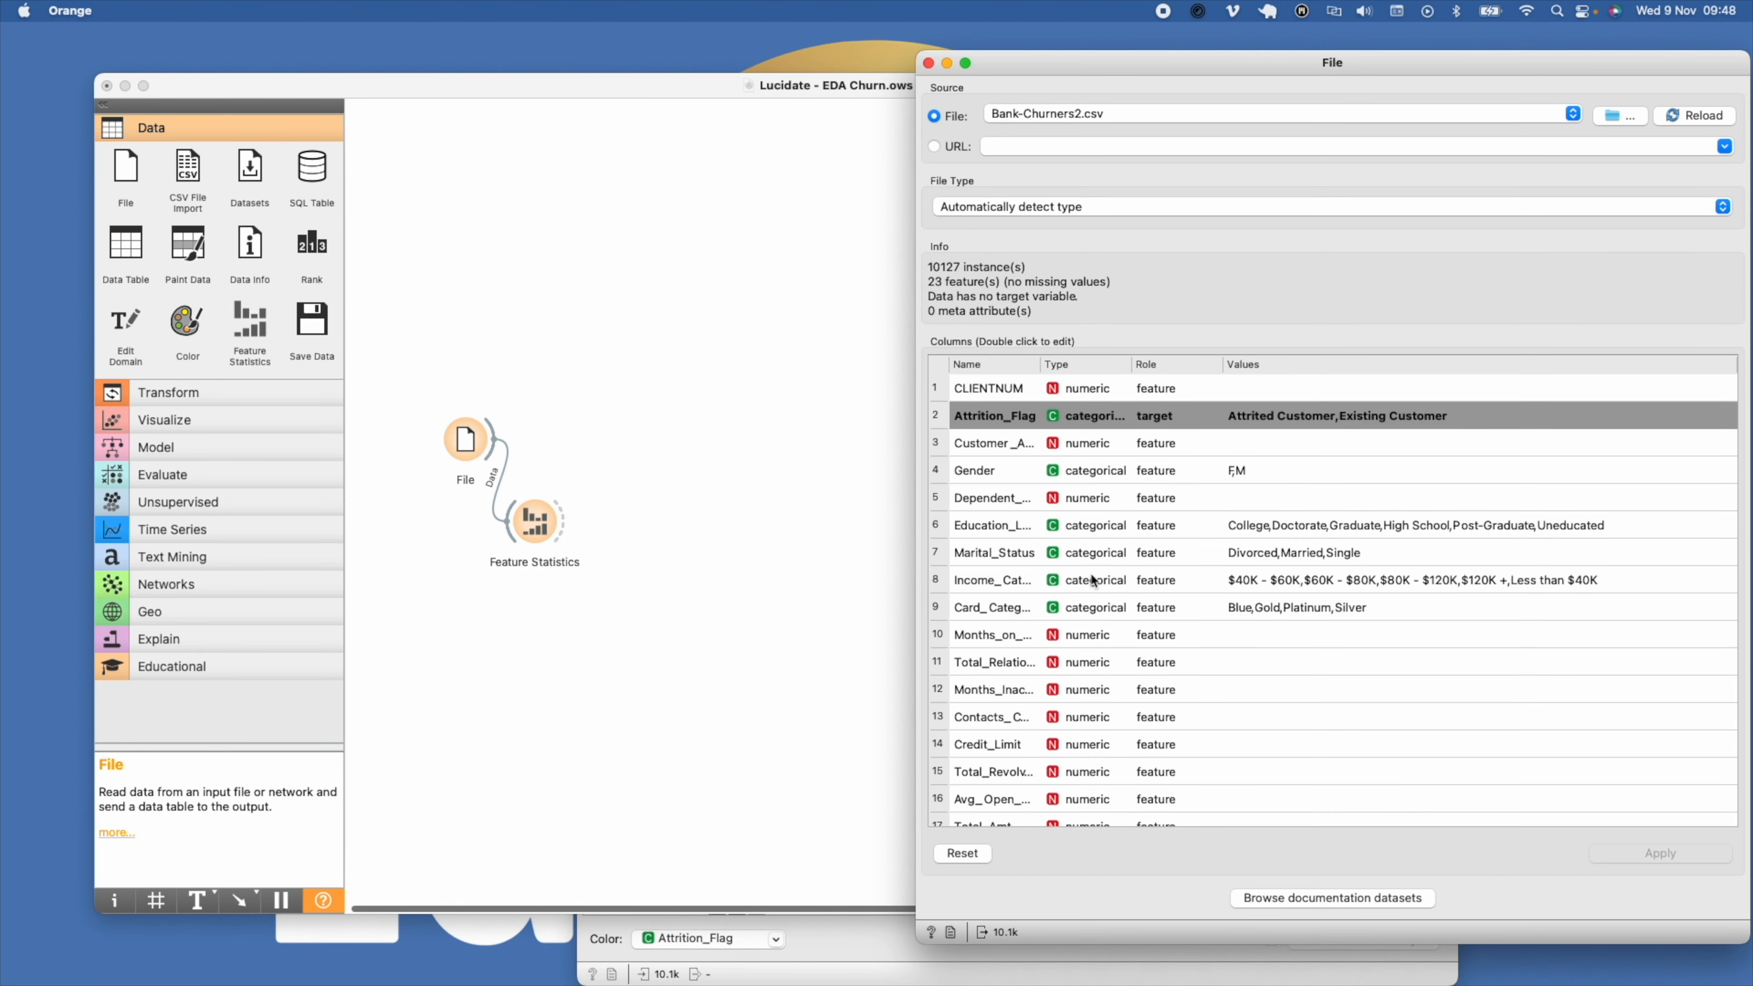
drag(126, 321, 566, 378)
click(119, 321)
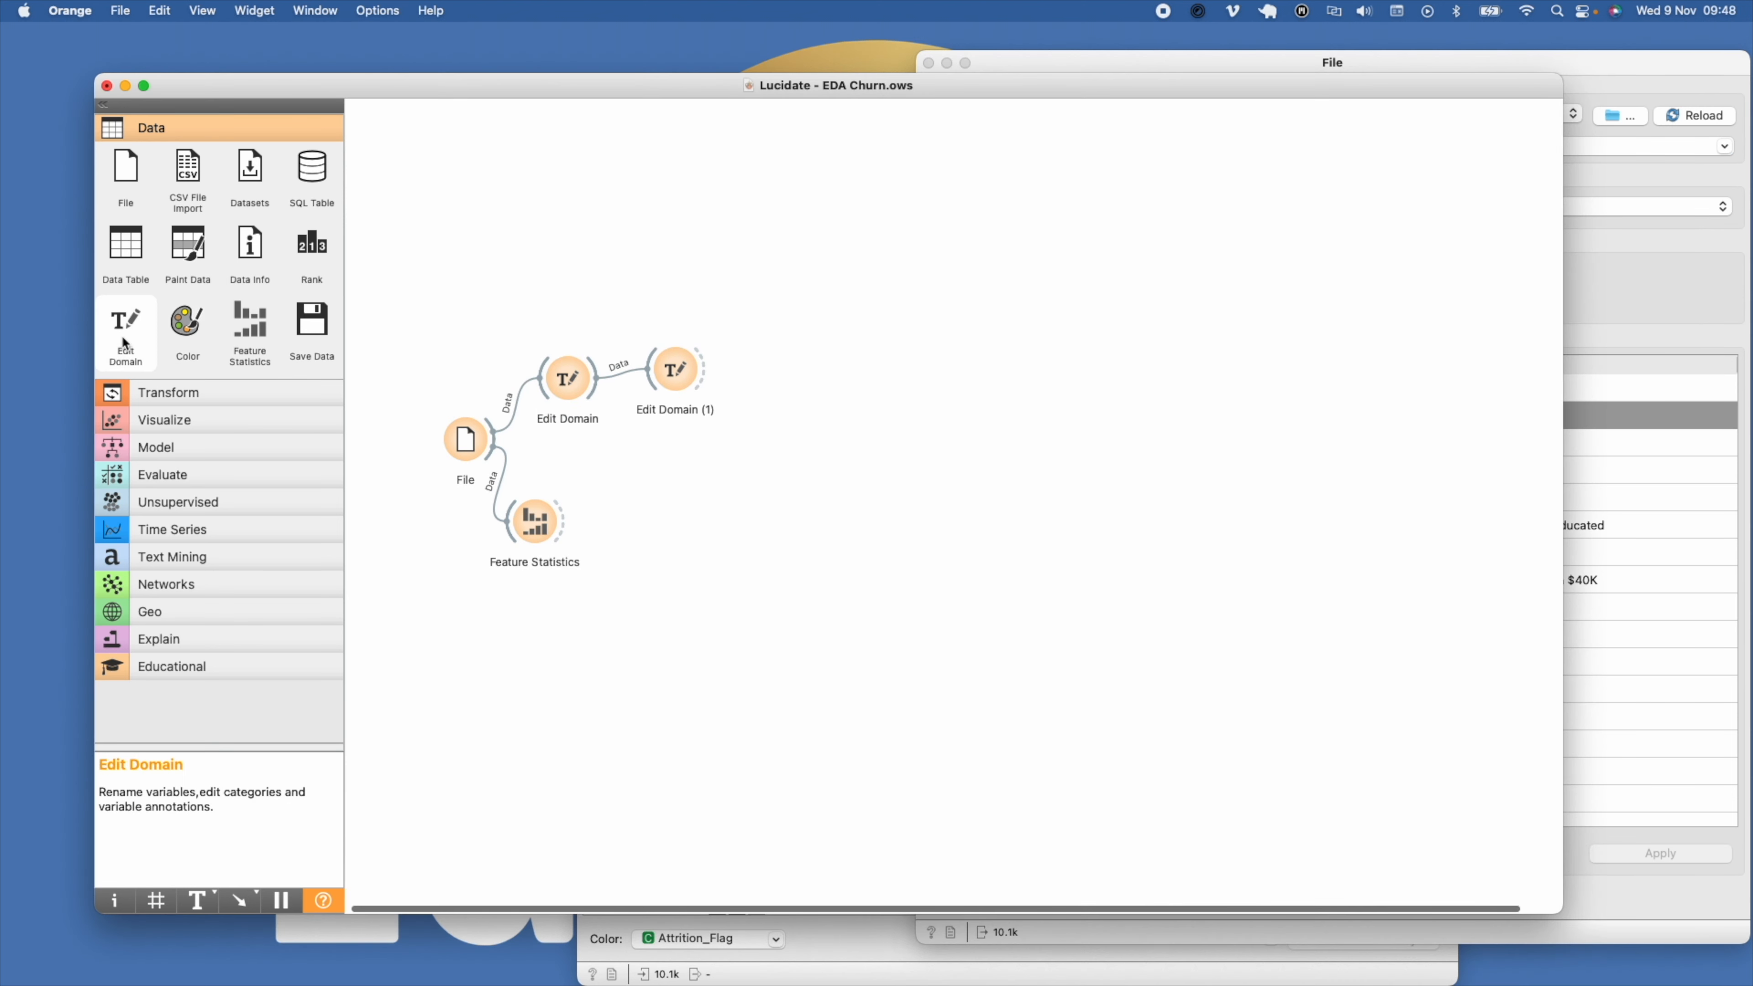
click(119, 321)
Step: Rename the first Edit Domain widget Education and the second one Card Type
right_click(570, 378)
click(610, 420)
text(Education)
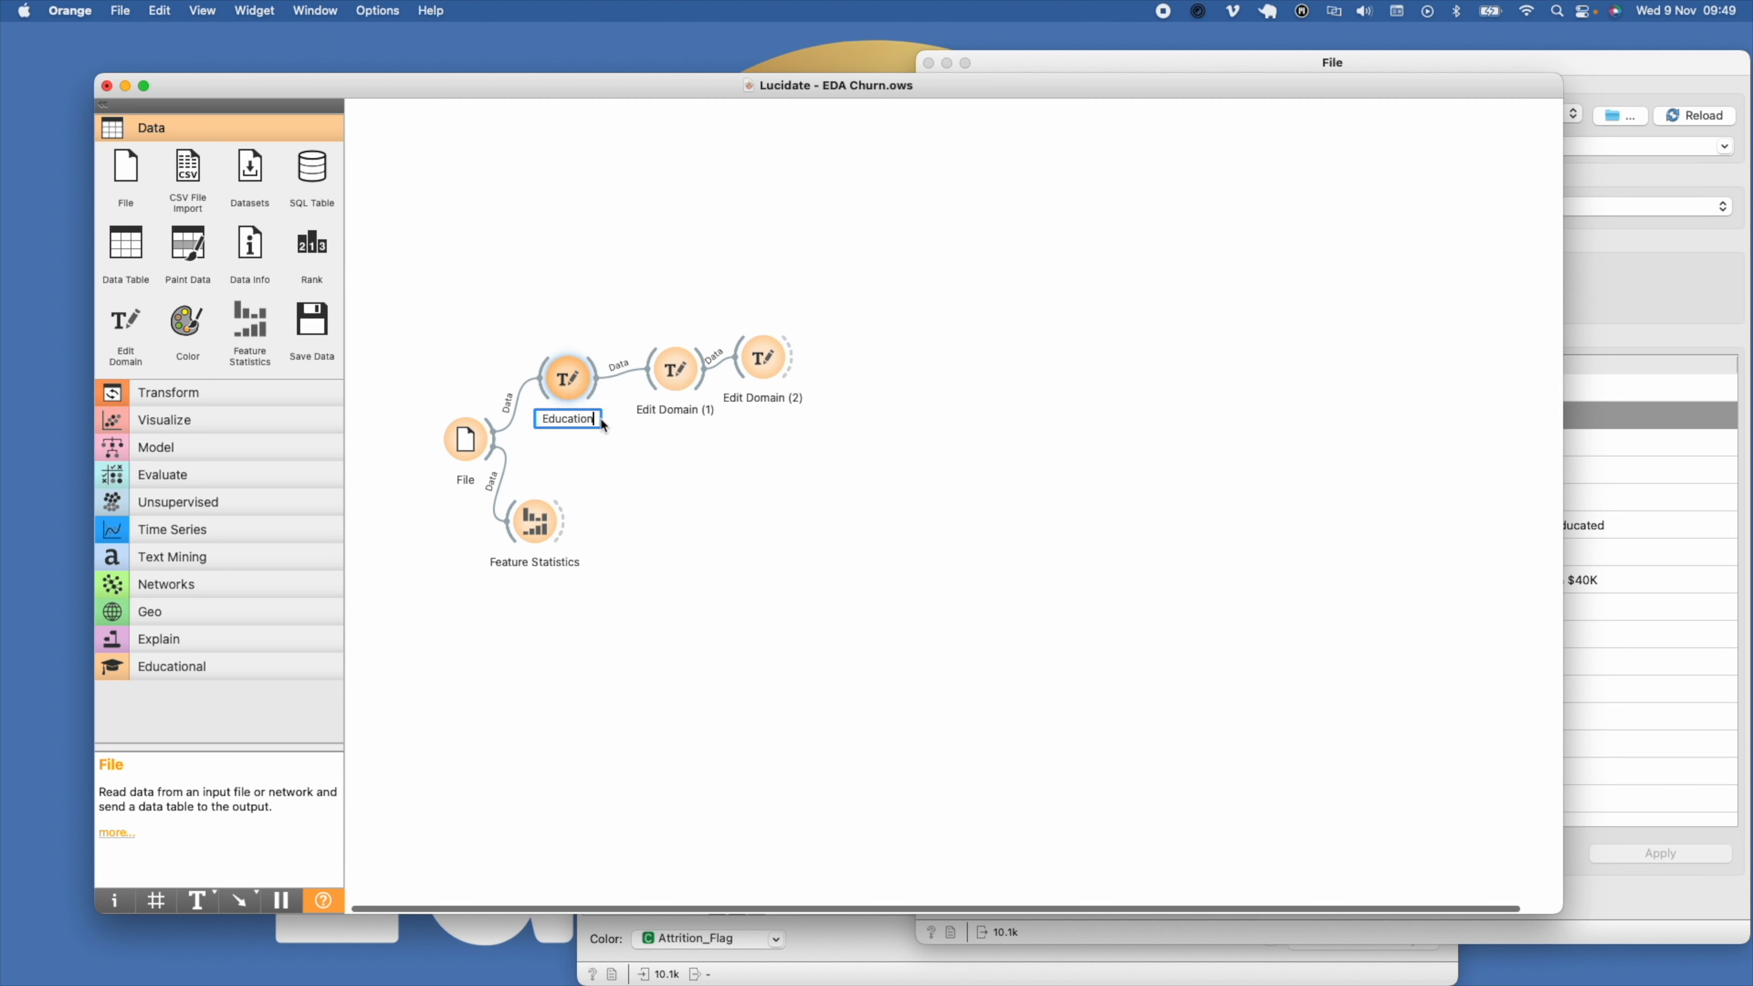
right_click(676, 371)
click(698, 412)
text(Card Type)
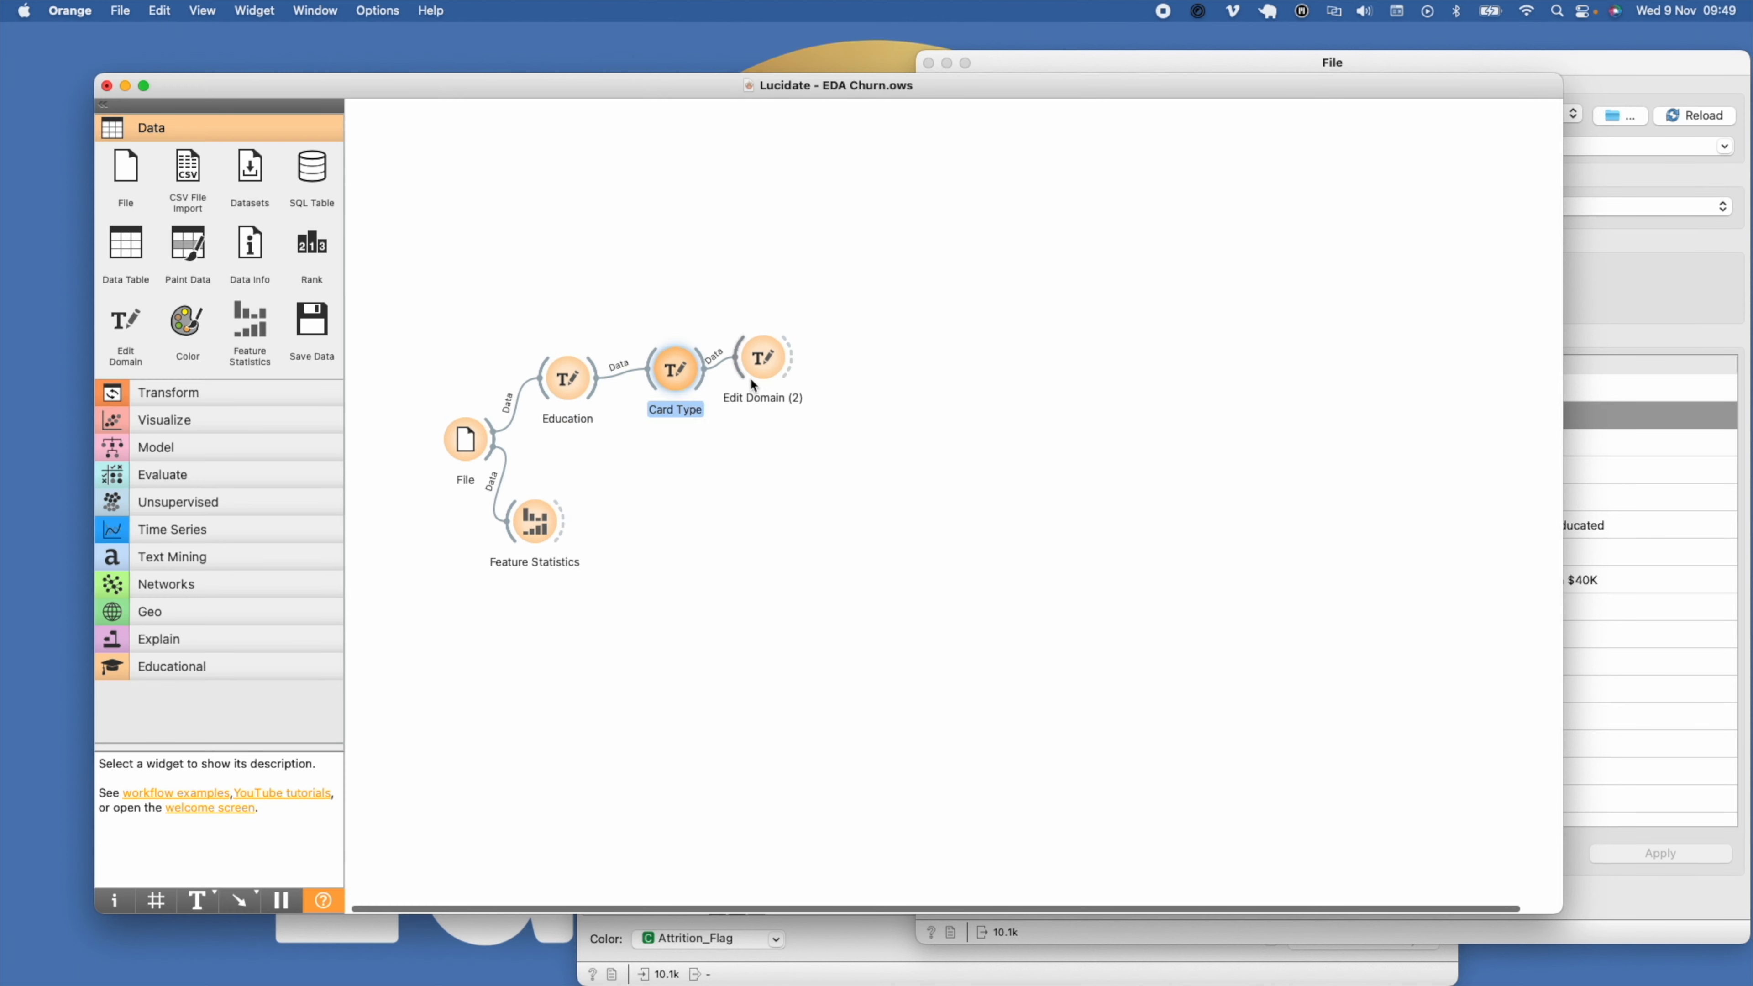
Step: Space the third Edit Domain widget away from Card Type and rename it Income
drag(764, 366, 816, 375)
right_click(816, 374)
click(844, 411)
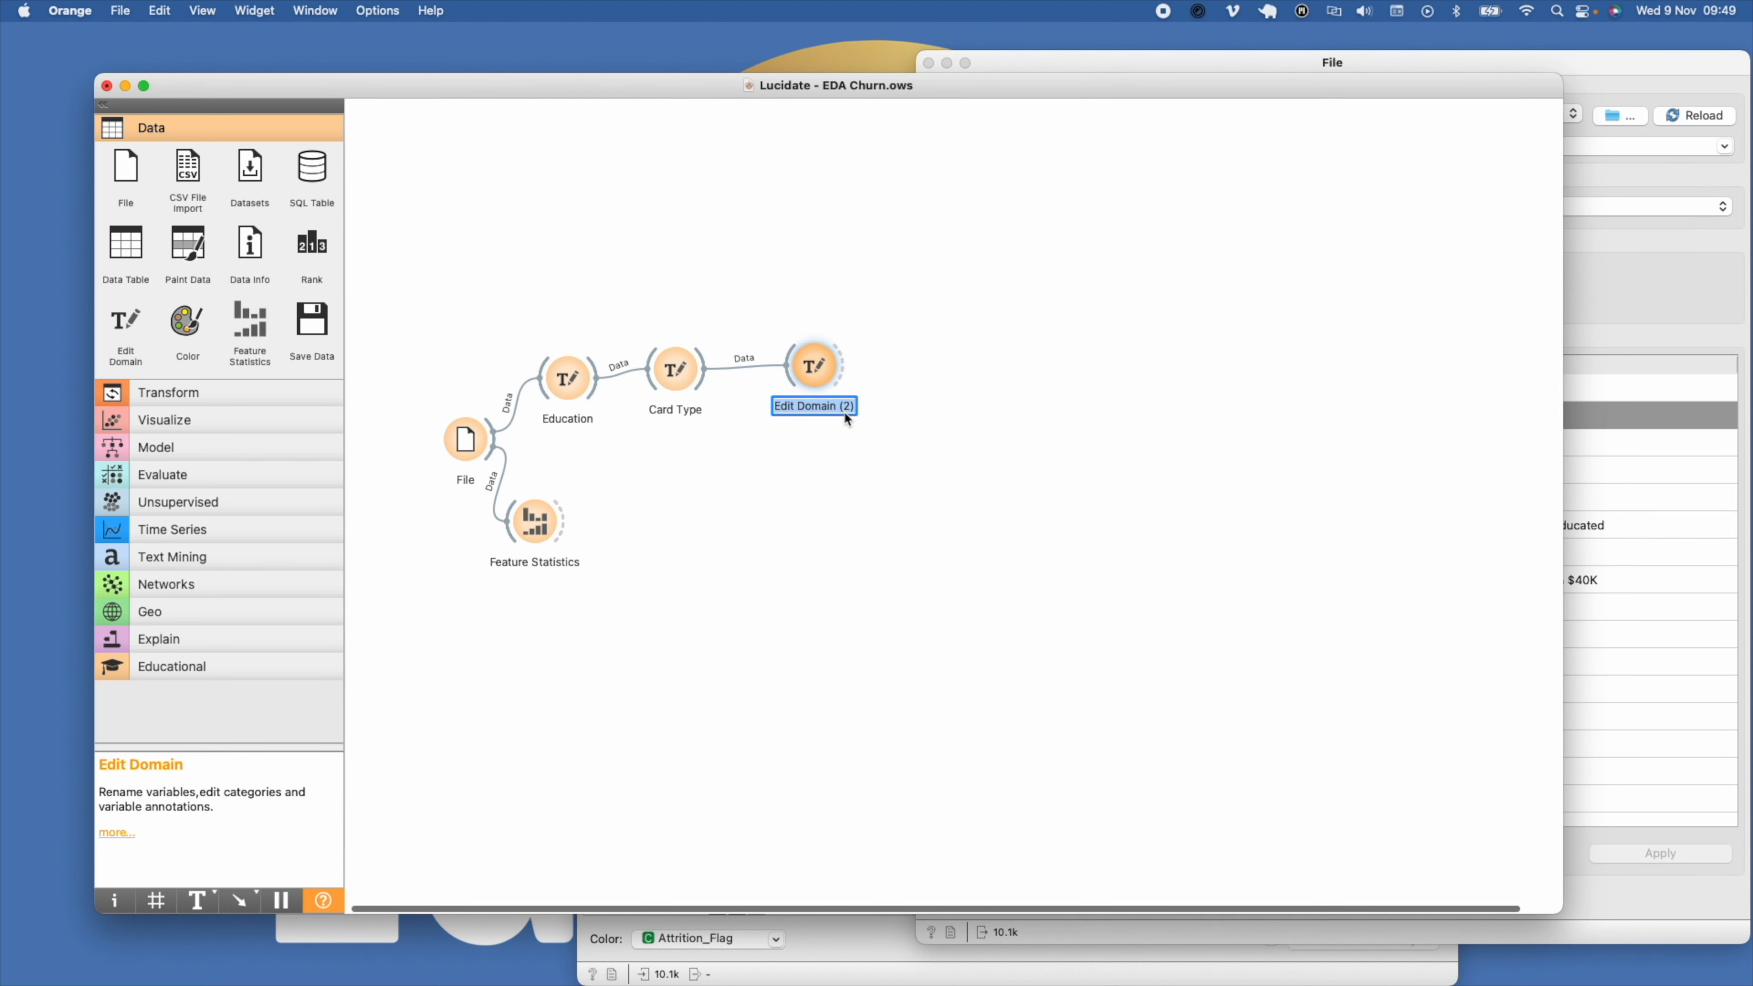
text(Income)
key(Return)
Step: In the Education widget, order the Education_Level values as Uneducated, High School, College, Graduate, Post-Graduate, Doctorate and apply
double_click(568, 378)
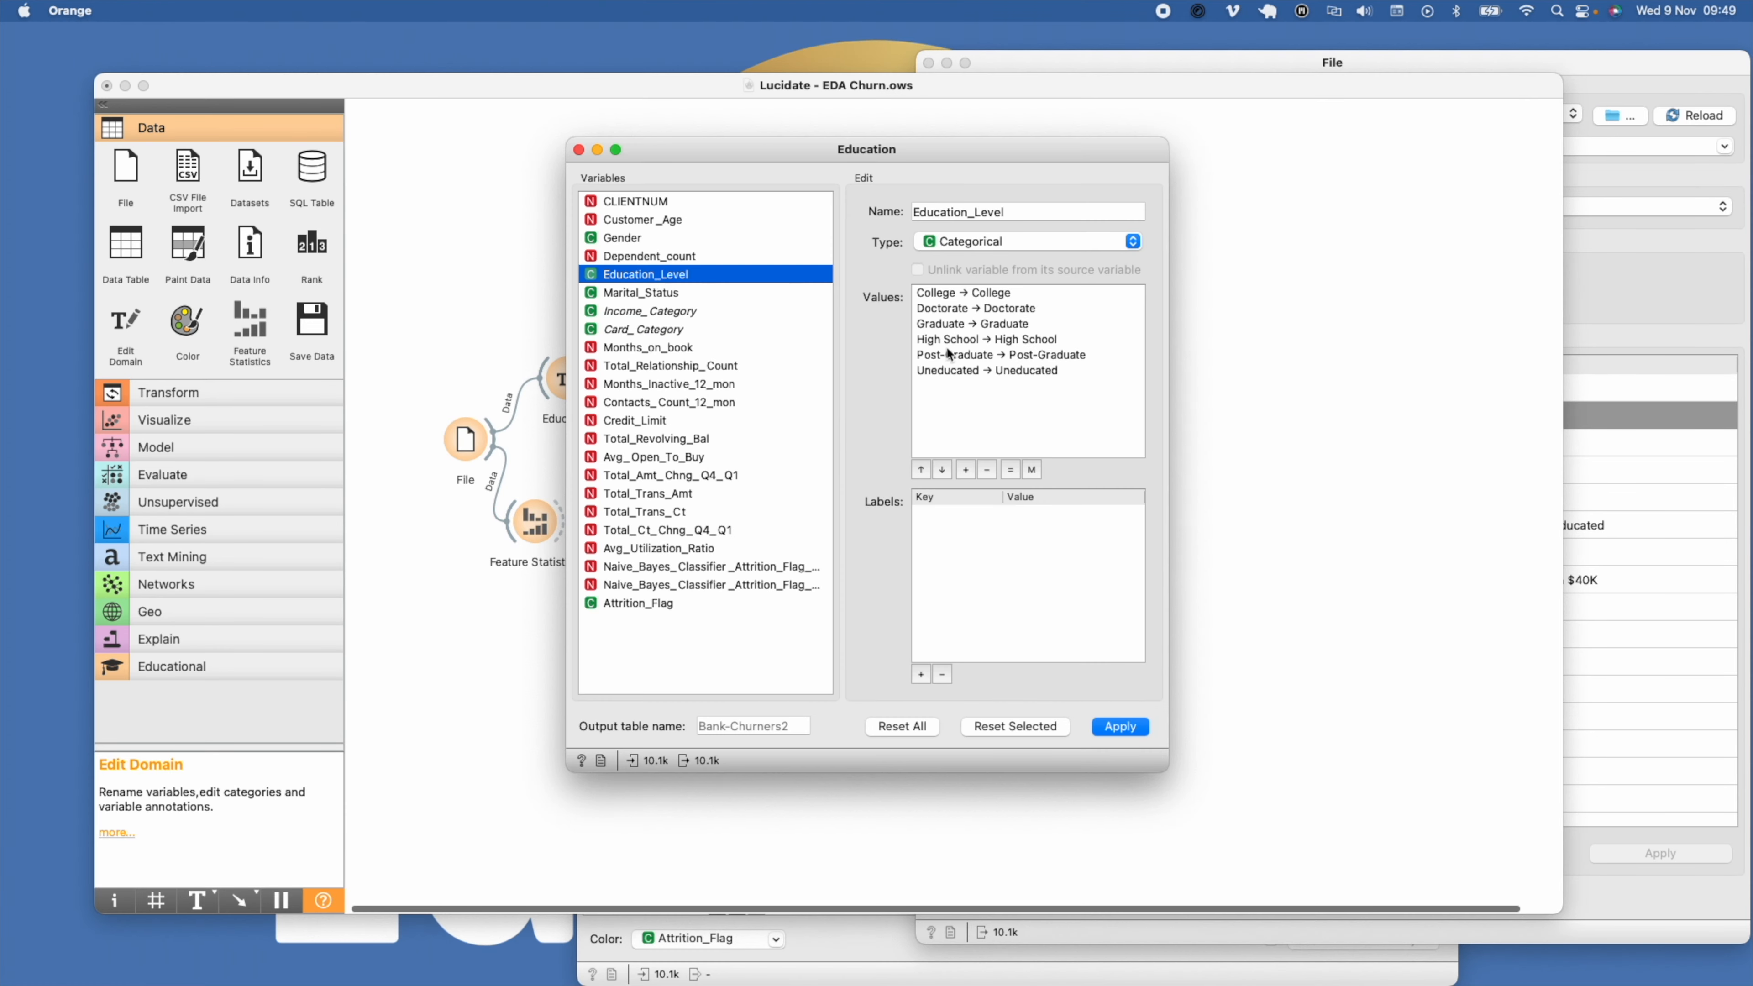
click(951, 371)
double_click(921, 470)
double_click(921, 470)
click(921, 469)
click(967, 355)
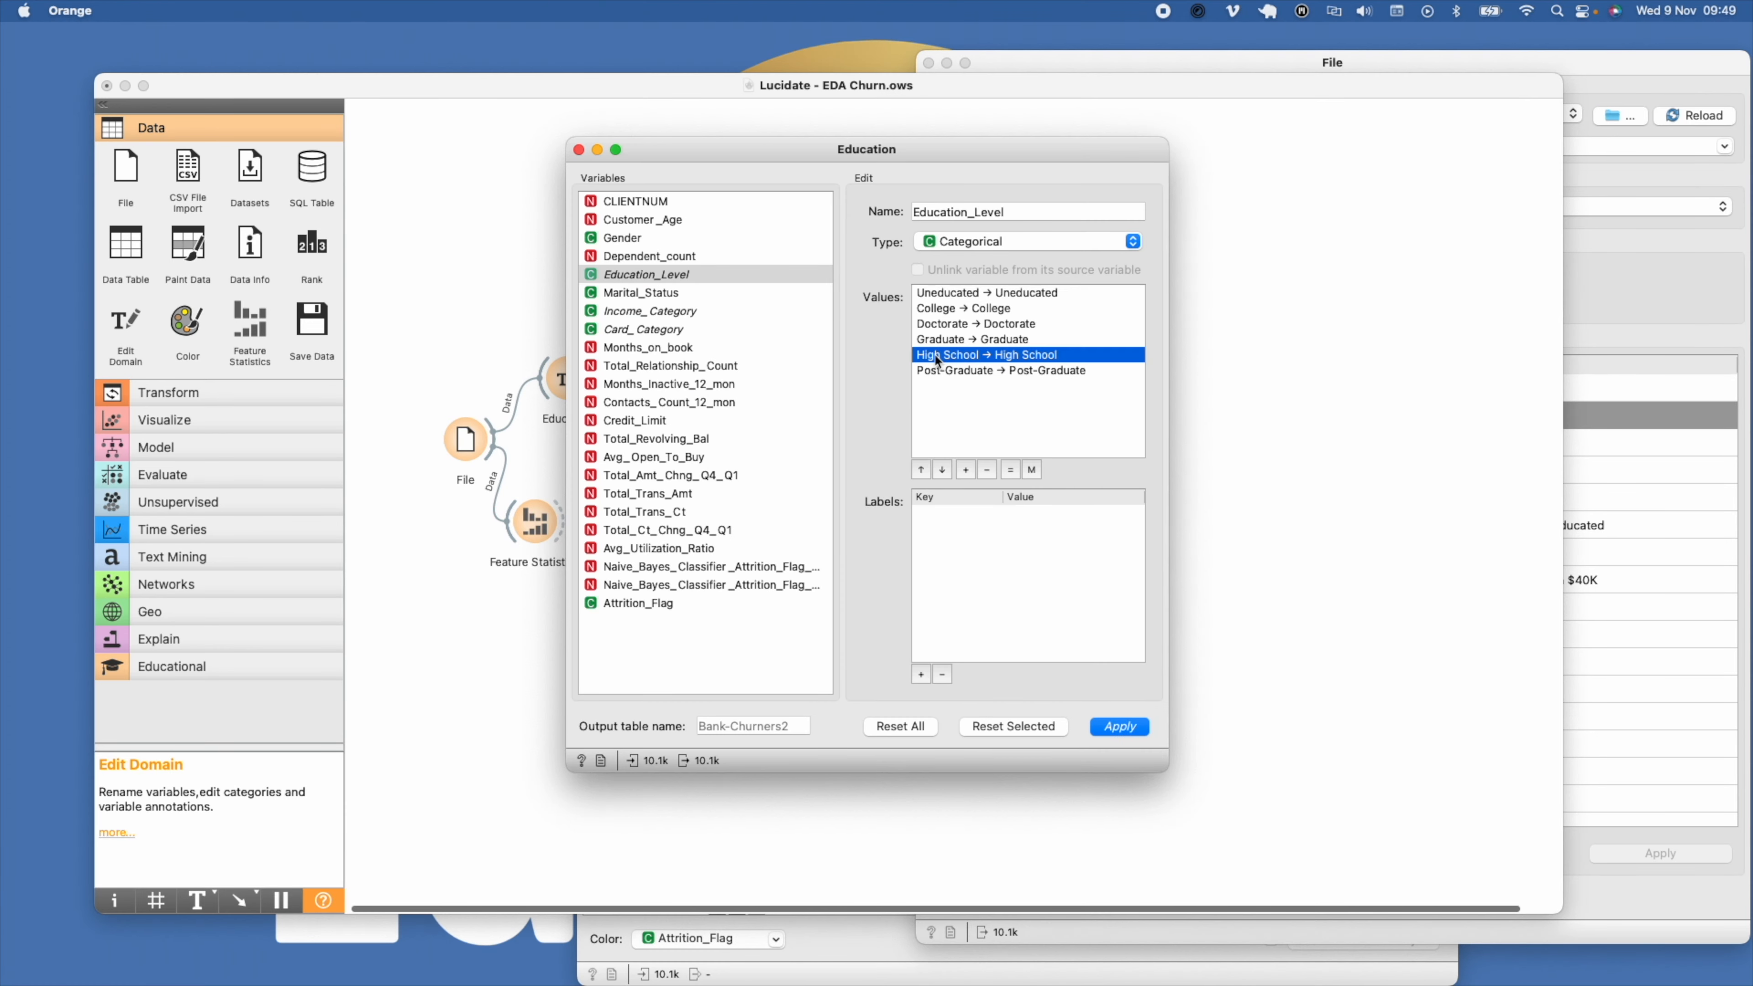
double_click(921, 470)
click(921, 470)
click(943, 354)
click(921, 470)
click(925, 371)
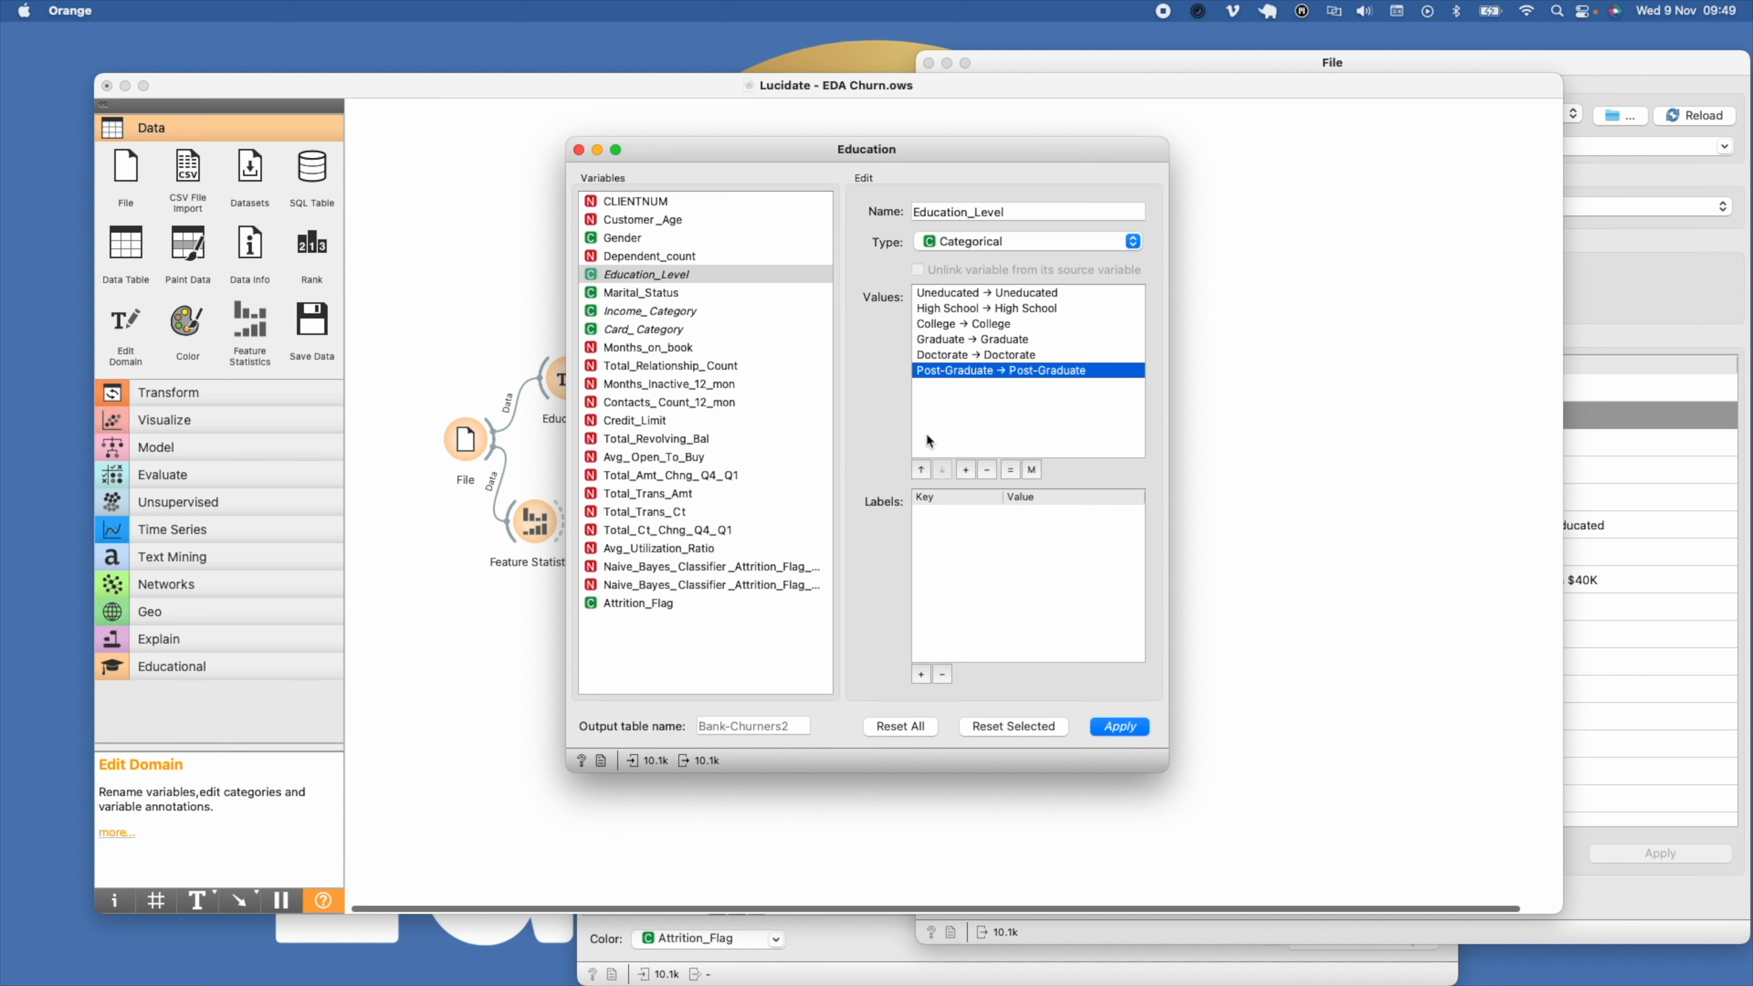
click(921, 469)
click(1119, 726)
click(515, 348)
Step: In the Card Type widget, order the Card_Category values as Blue, Silver, Gold, Platinum and apply the change
double_click(675, 373)
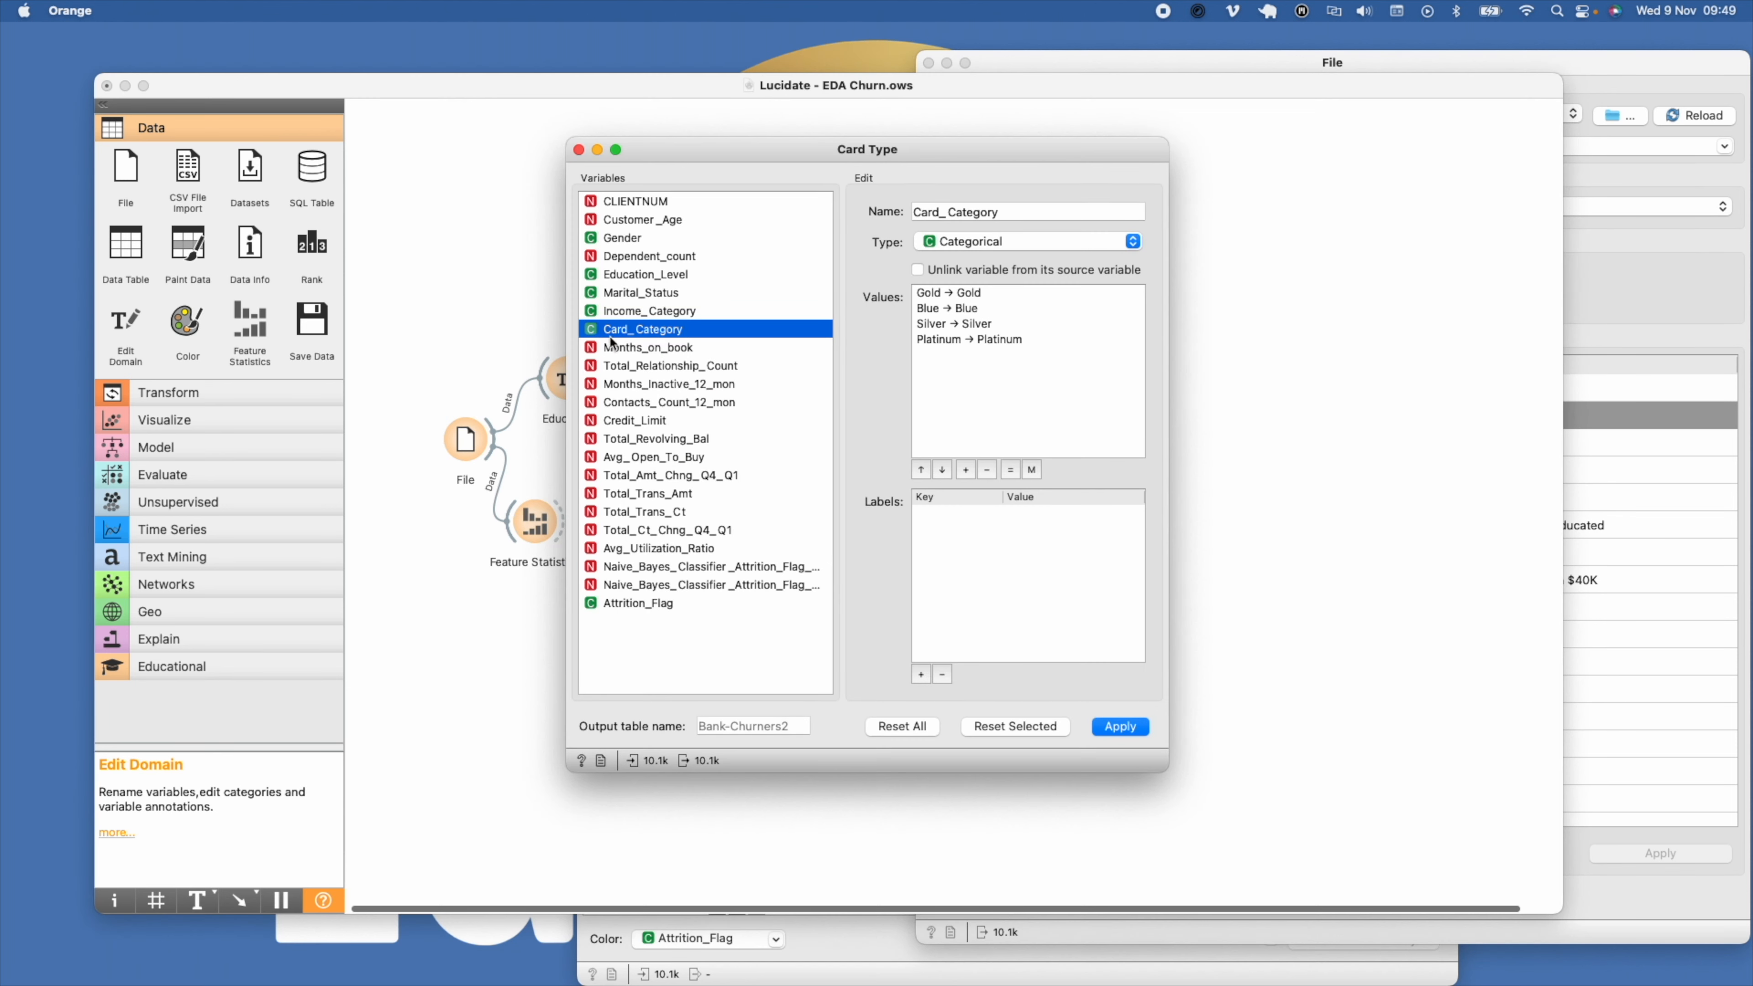
click(953, 308)
click(921, 470)
click(952, 323)
click(921, 470)
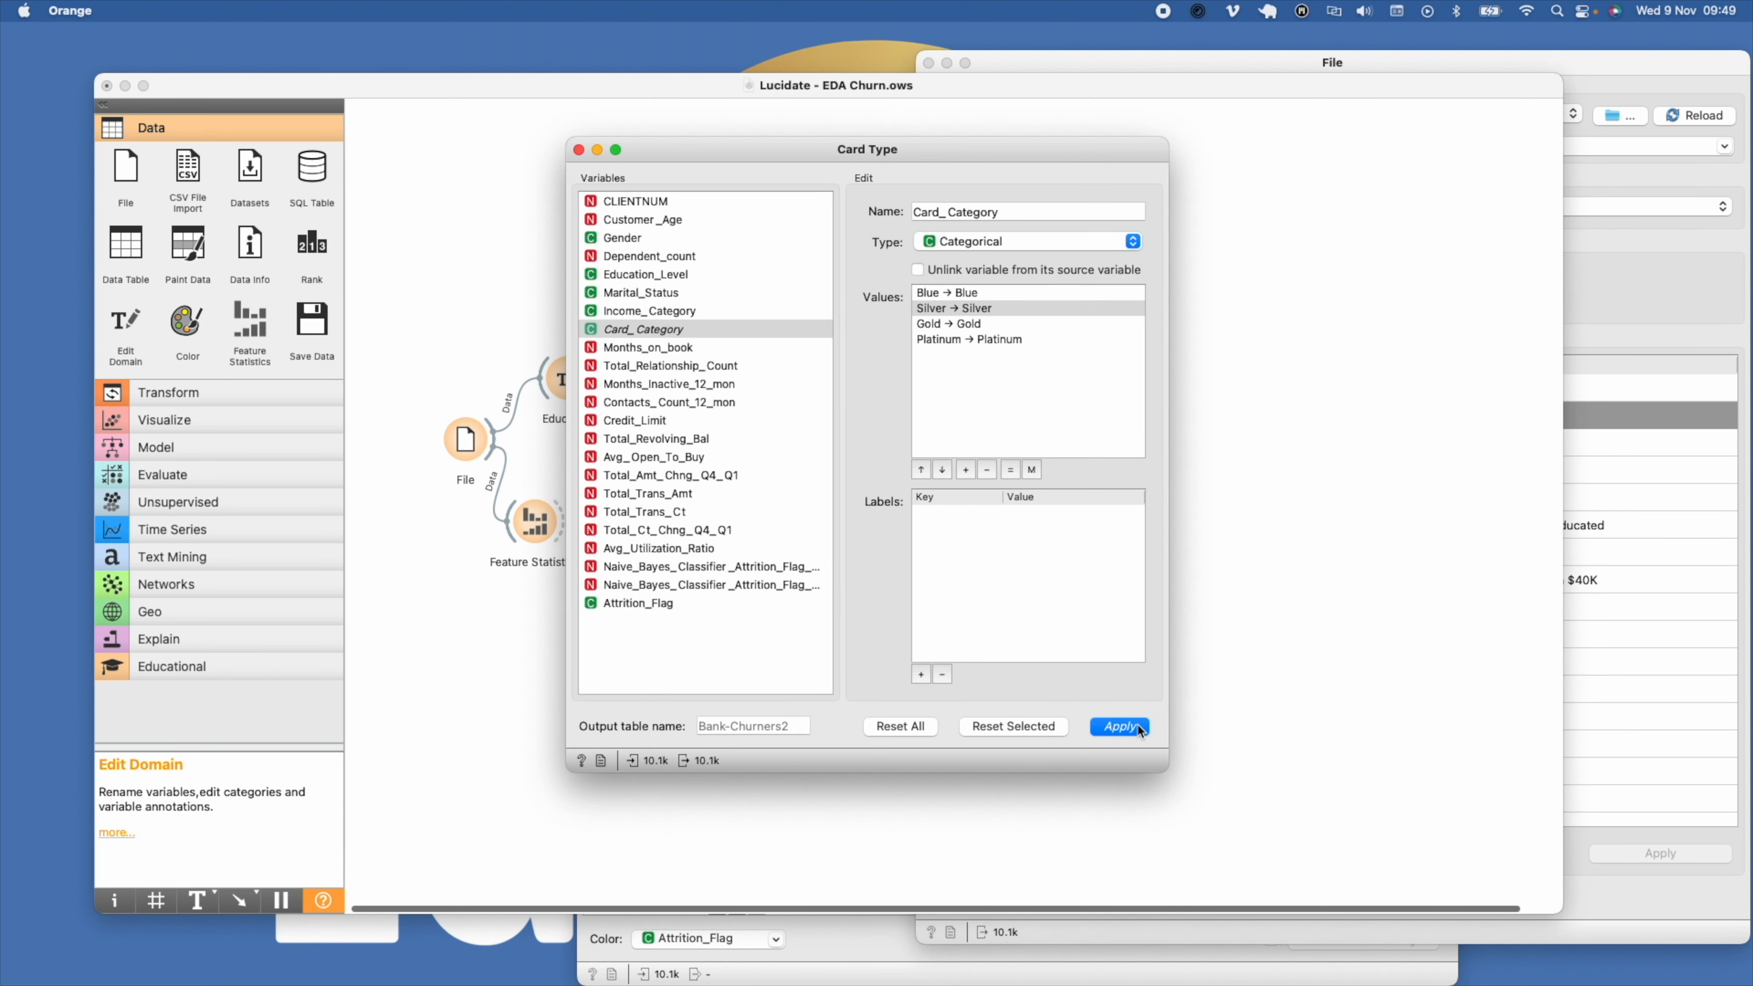
click(461, 330)
Step: In the Income widget, order Income_Category as Less than $40K, $40K - $60K, $60K - $80K, $80K - $120K, $120K + and apply
double_click(816, 377)
click(659, 313)
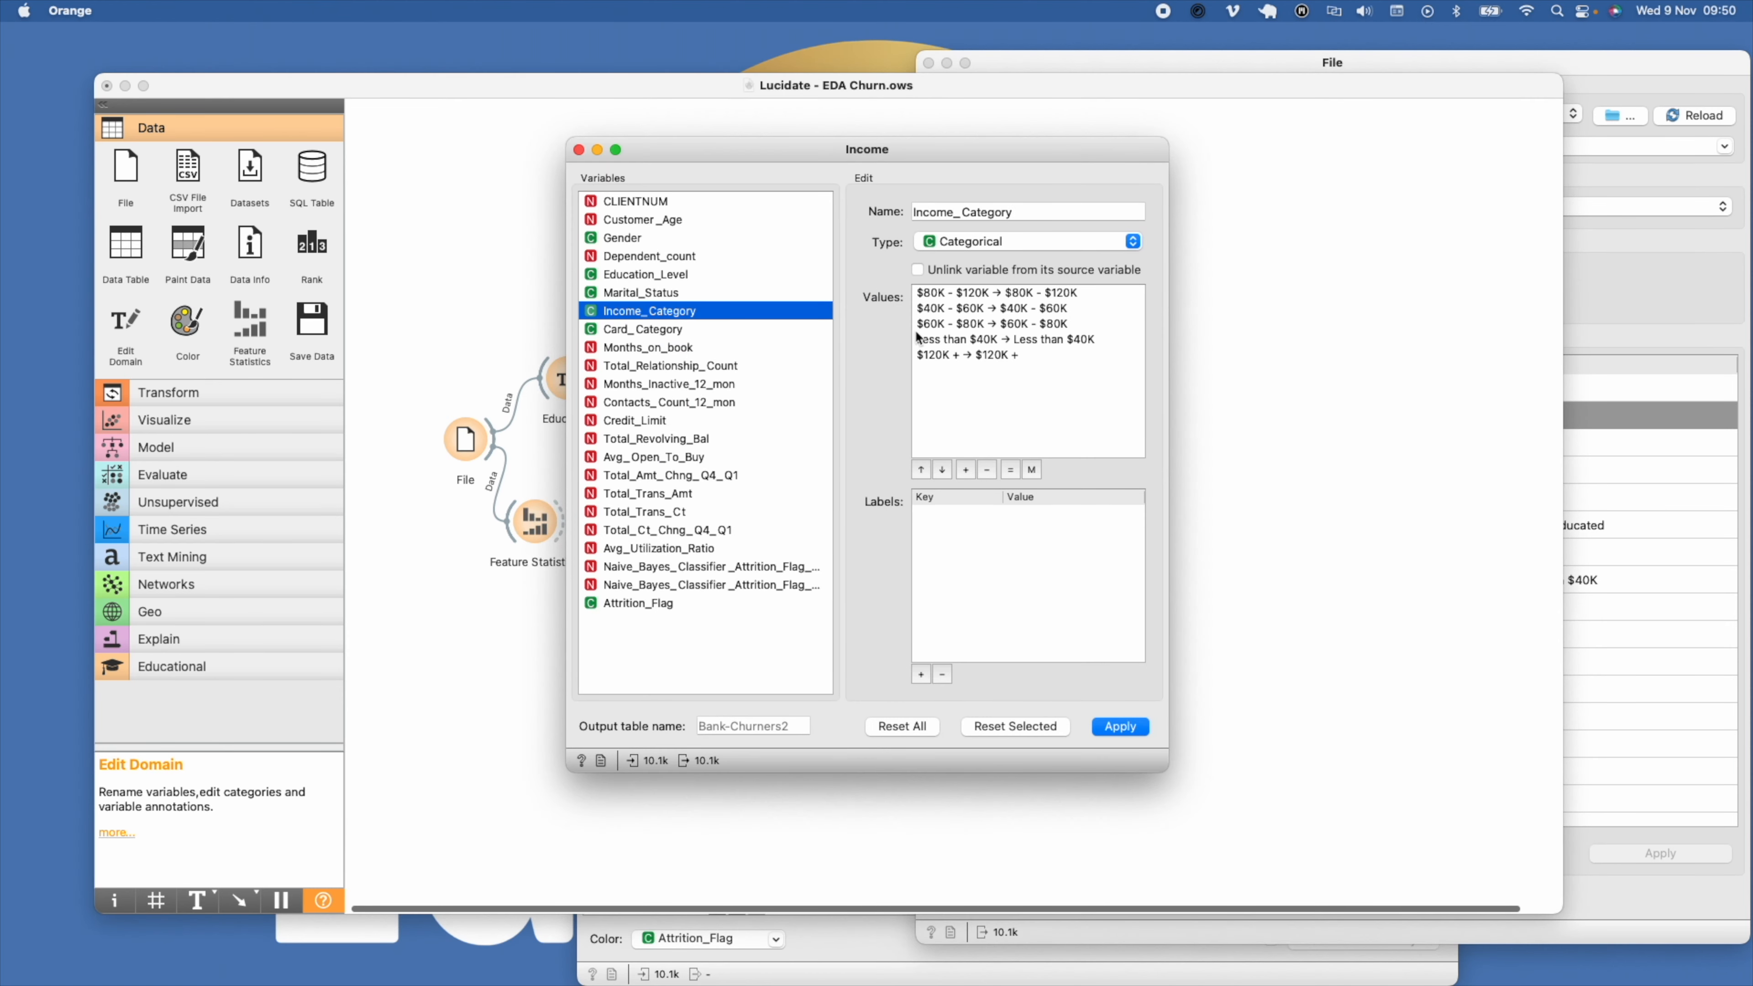
click(955, 341)
click(921, 469)
click(921, 470)
click(921, 470)
click(952, 324)
click(921, 470)
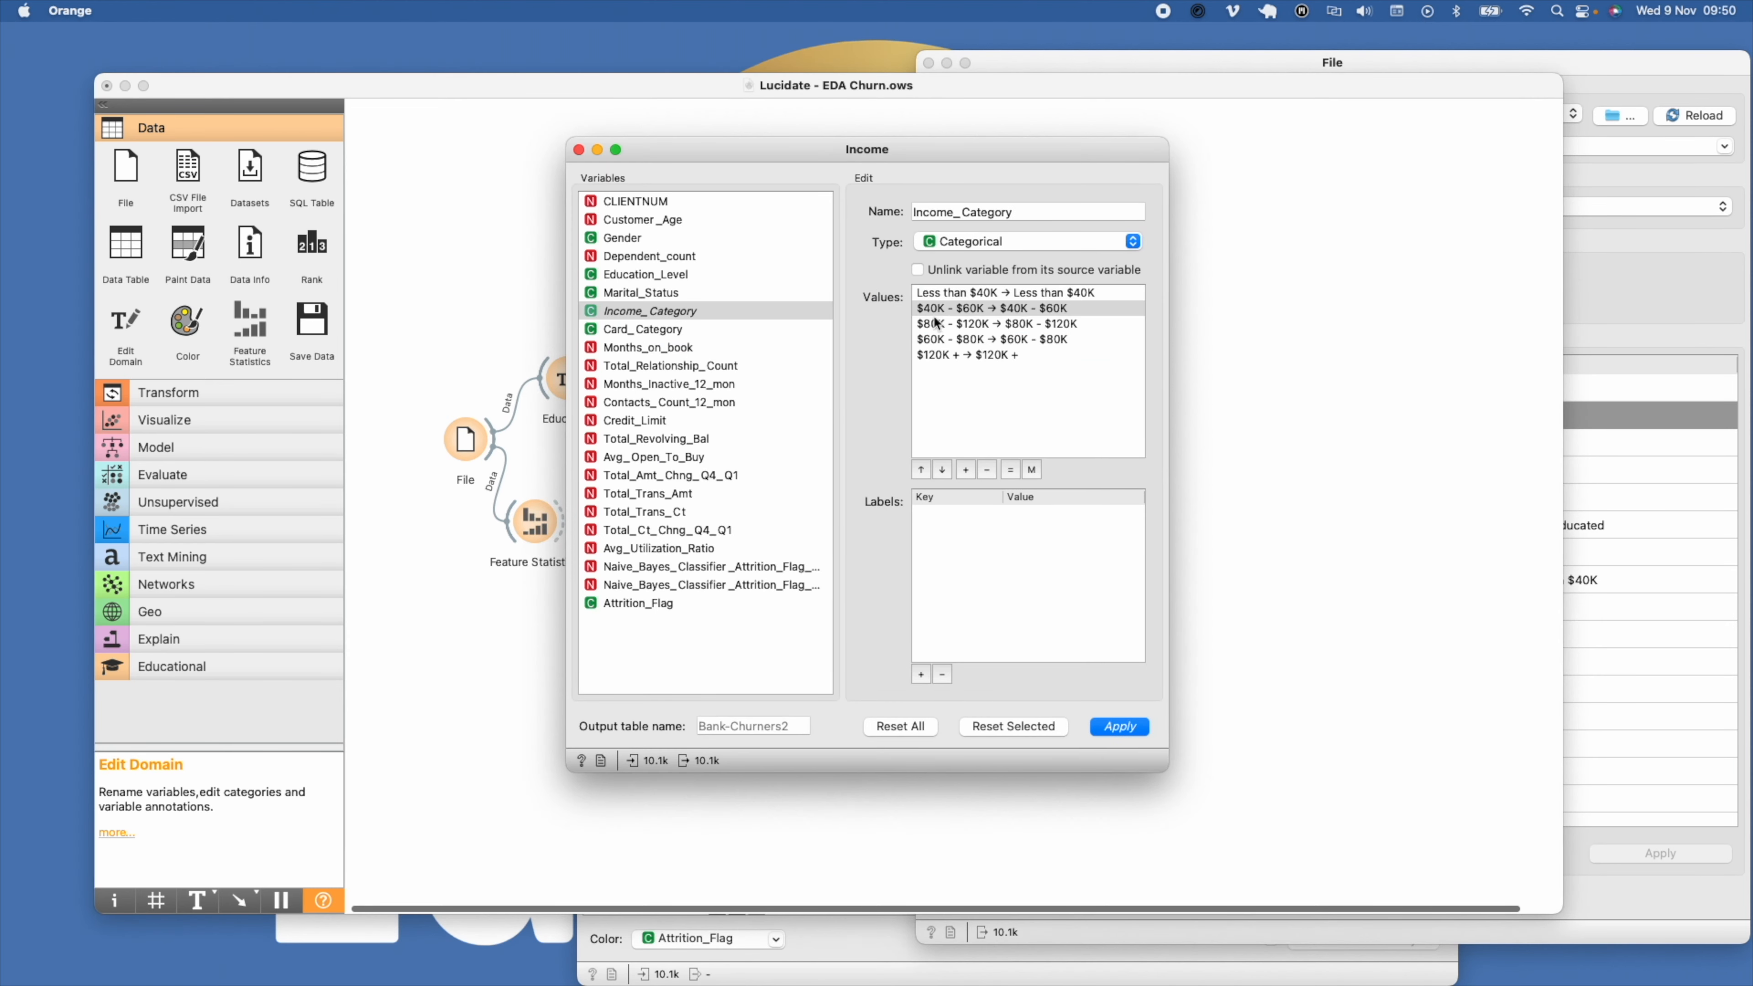
click(953, 339)
click(921, 470)
click(1119, 726)
click(463, 318)
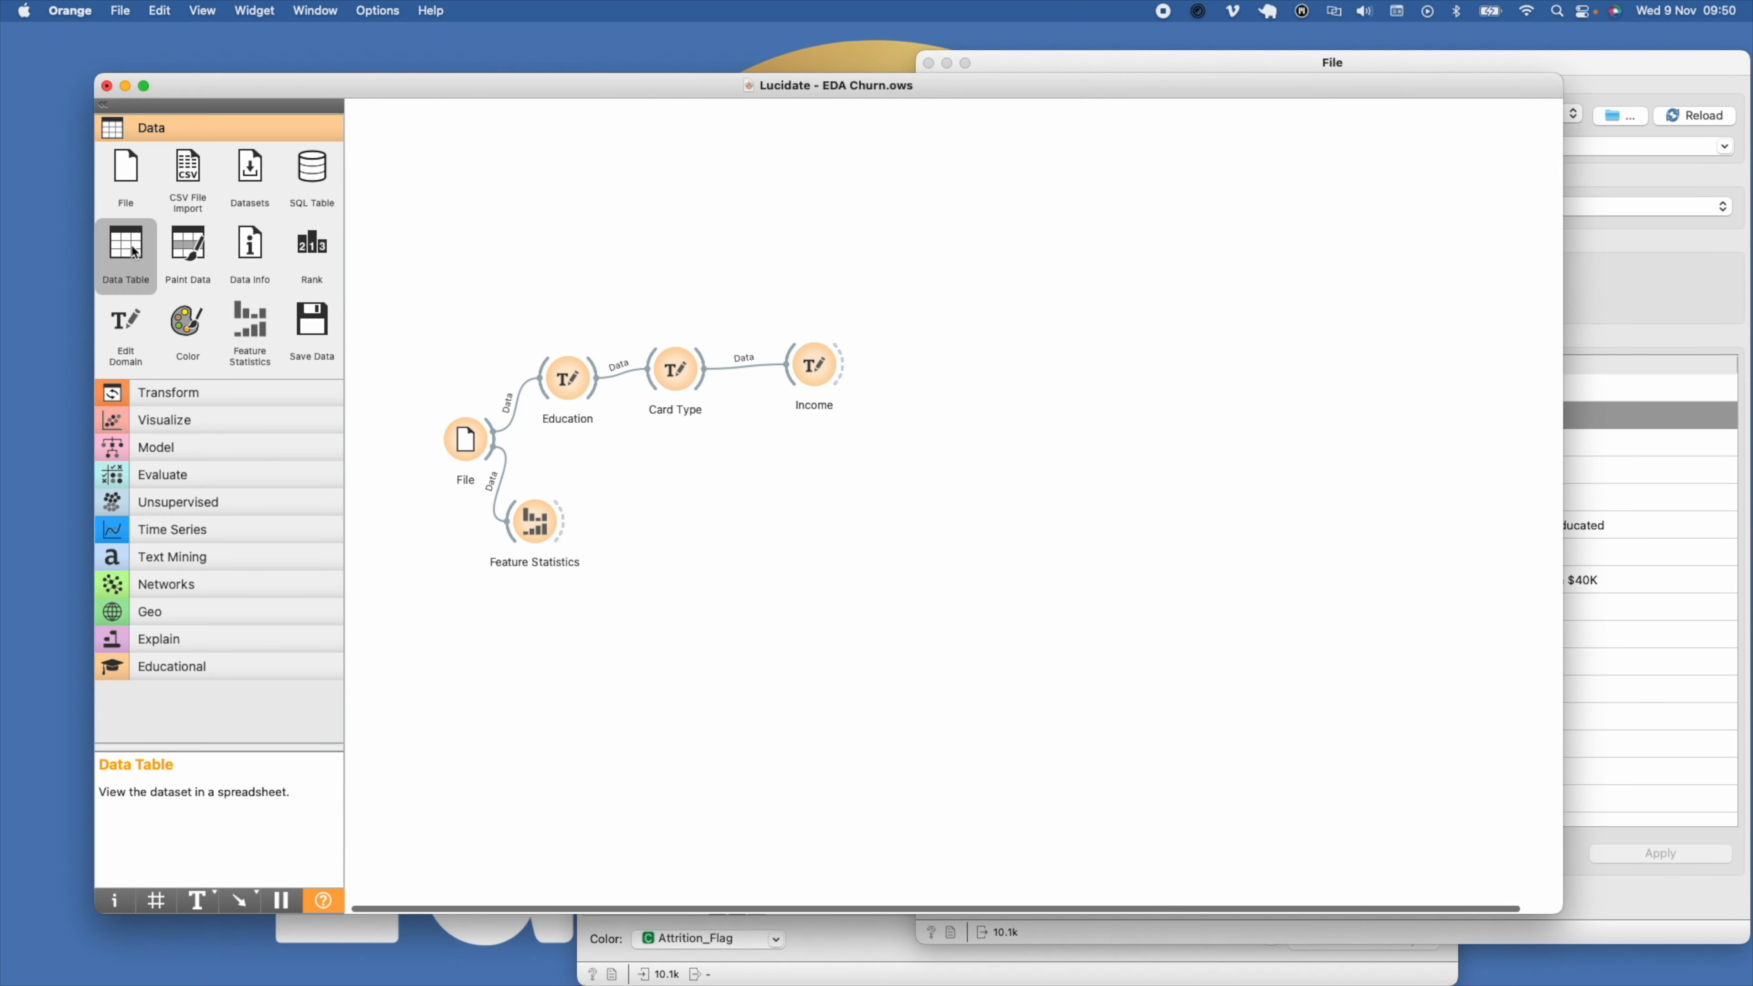
Step: Add a Data Table fed by the Income widget, view the edited data and return to the workflow
drag(125, 249, 921, 352)
double_click(920, 350)
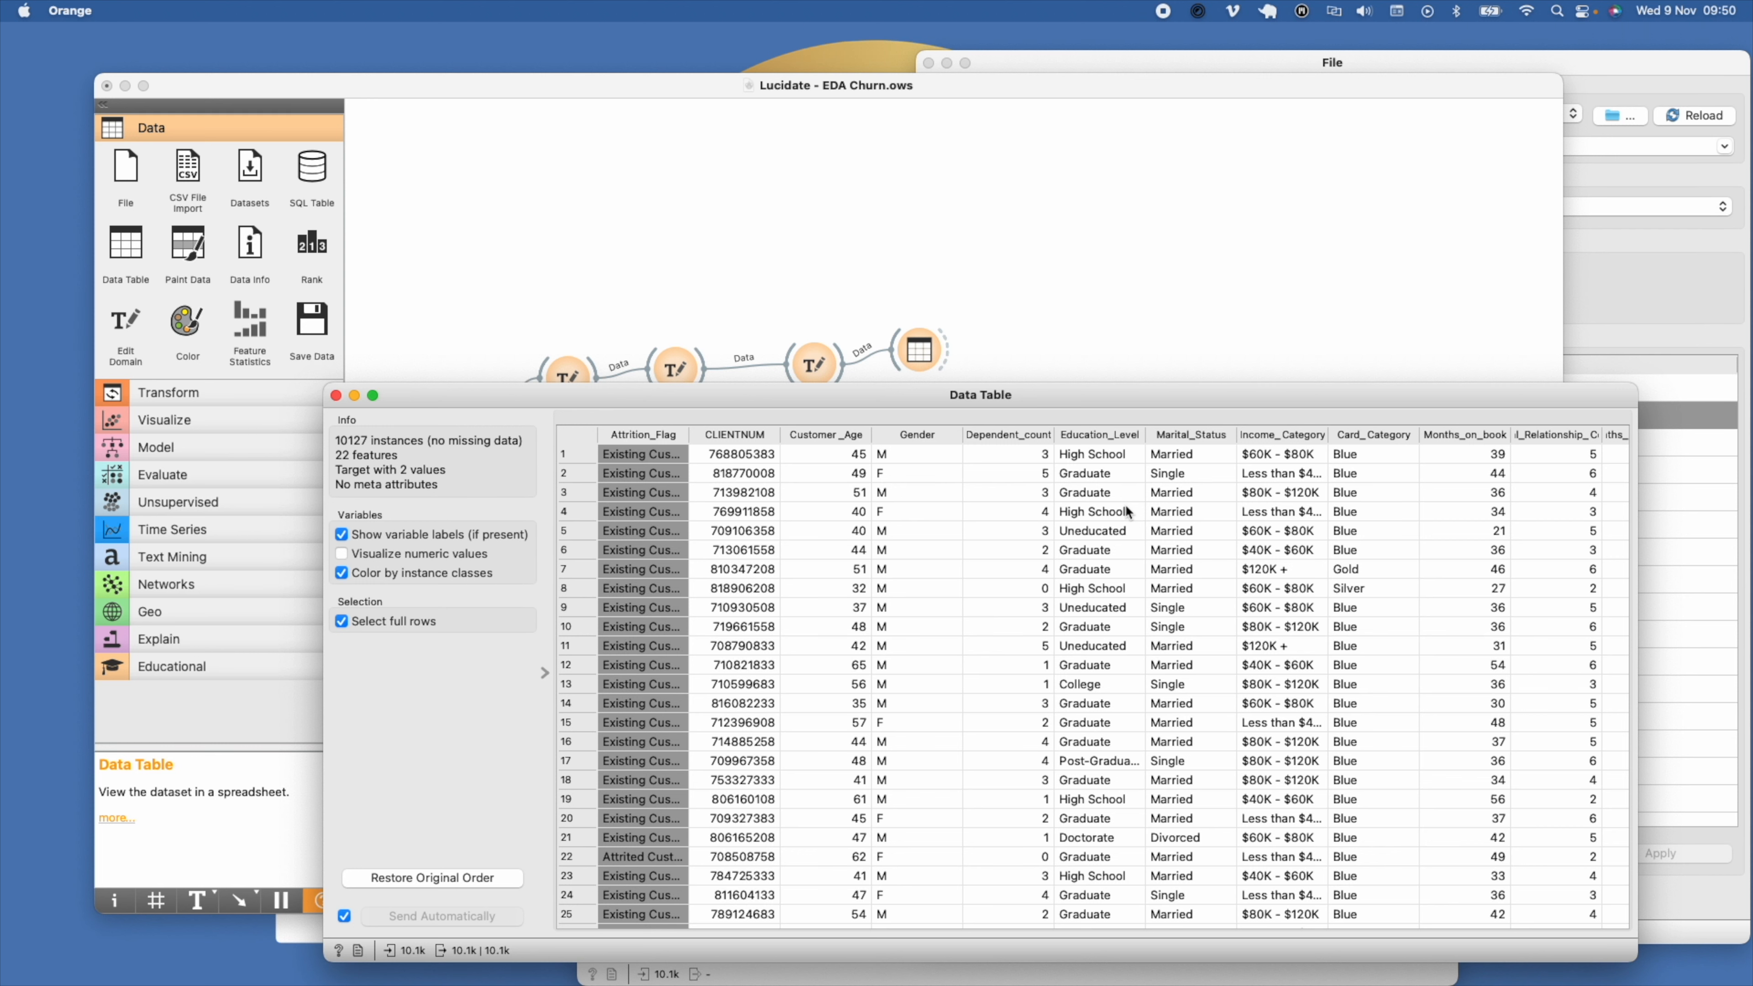
click(1031, 329)
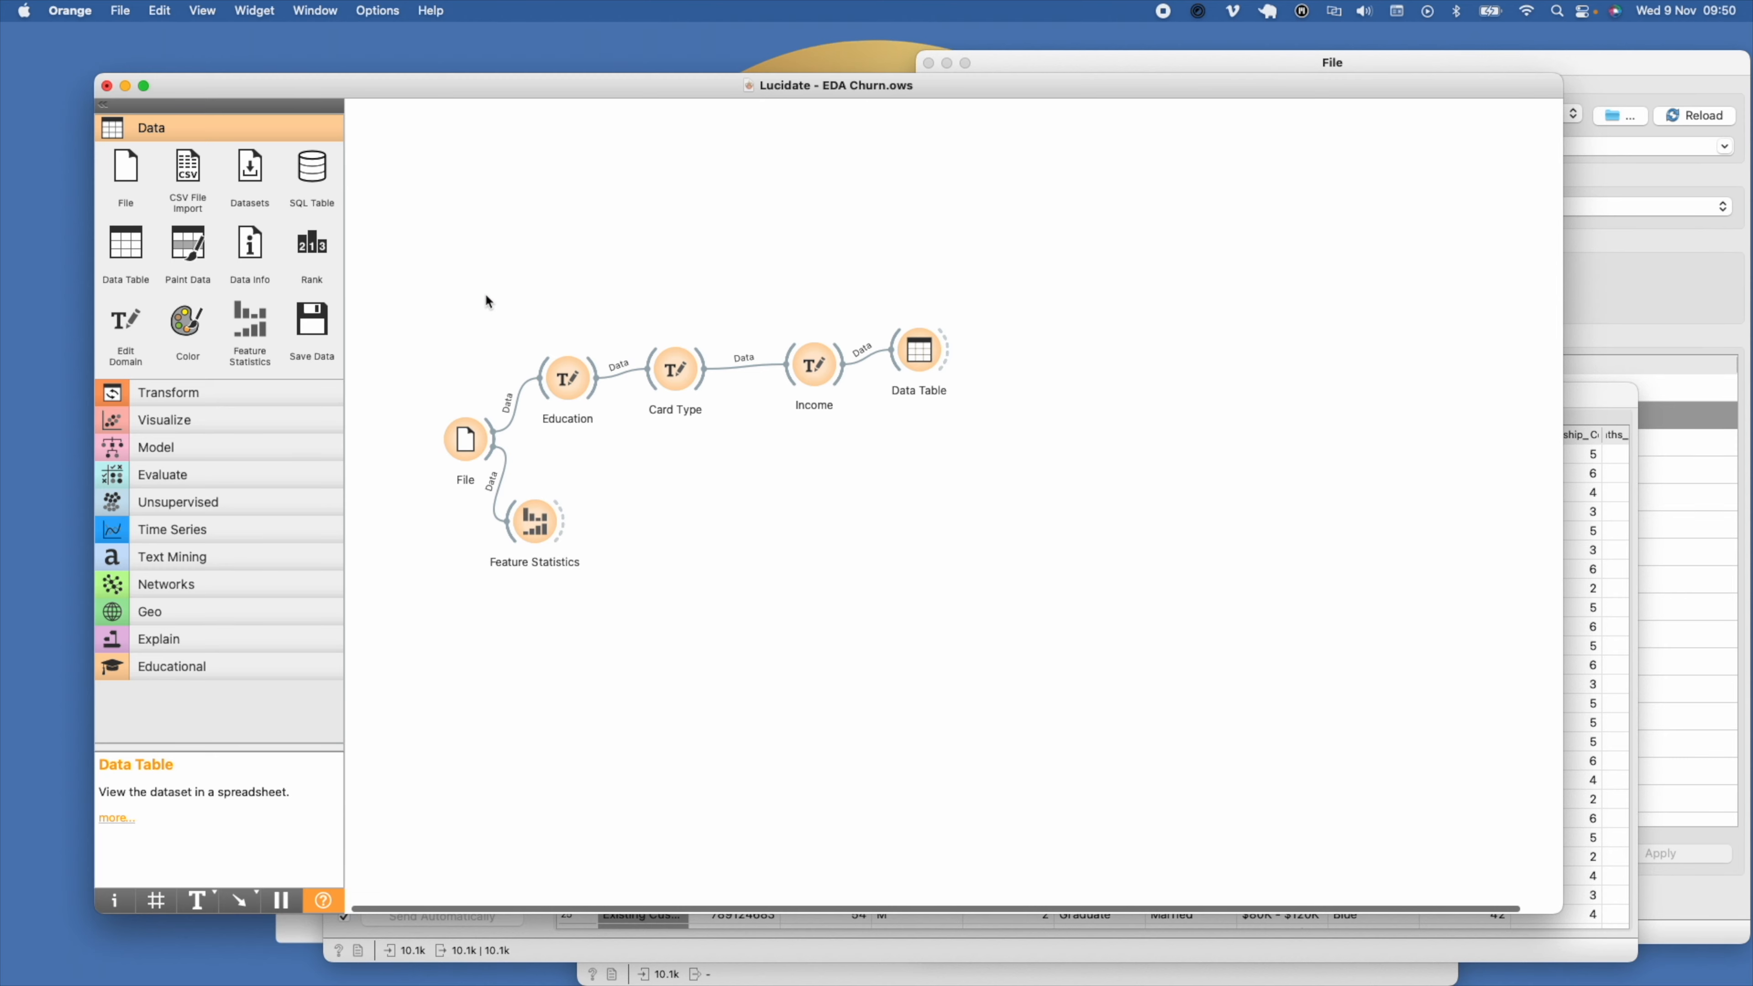
Step: Add a Select Columns widget after the Data Table, rename it Nominal, and keep only Gender, Marital_Status and Attrition_Flag as features
click(202, 392)
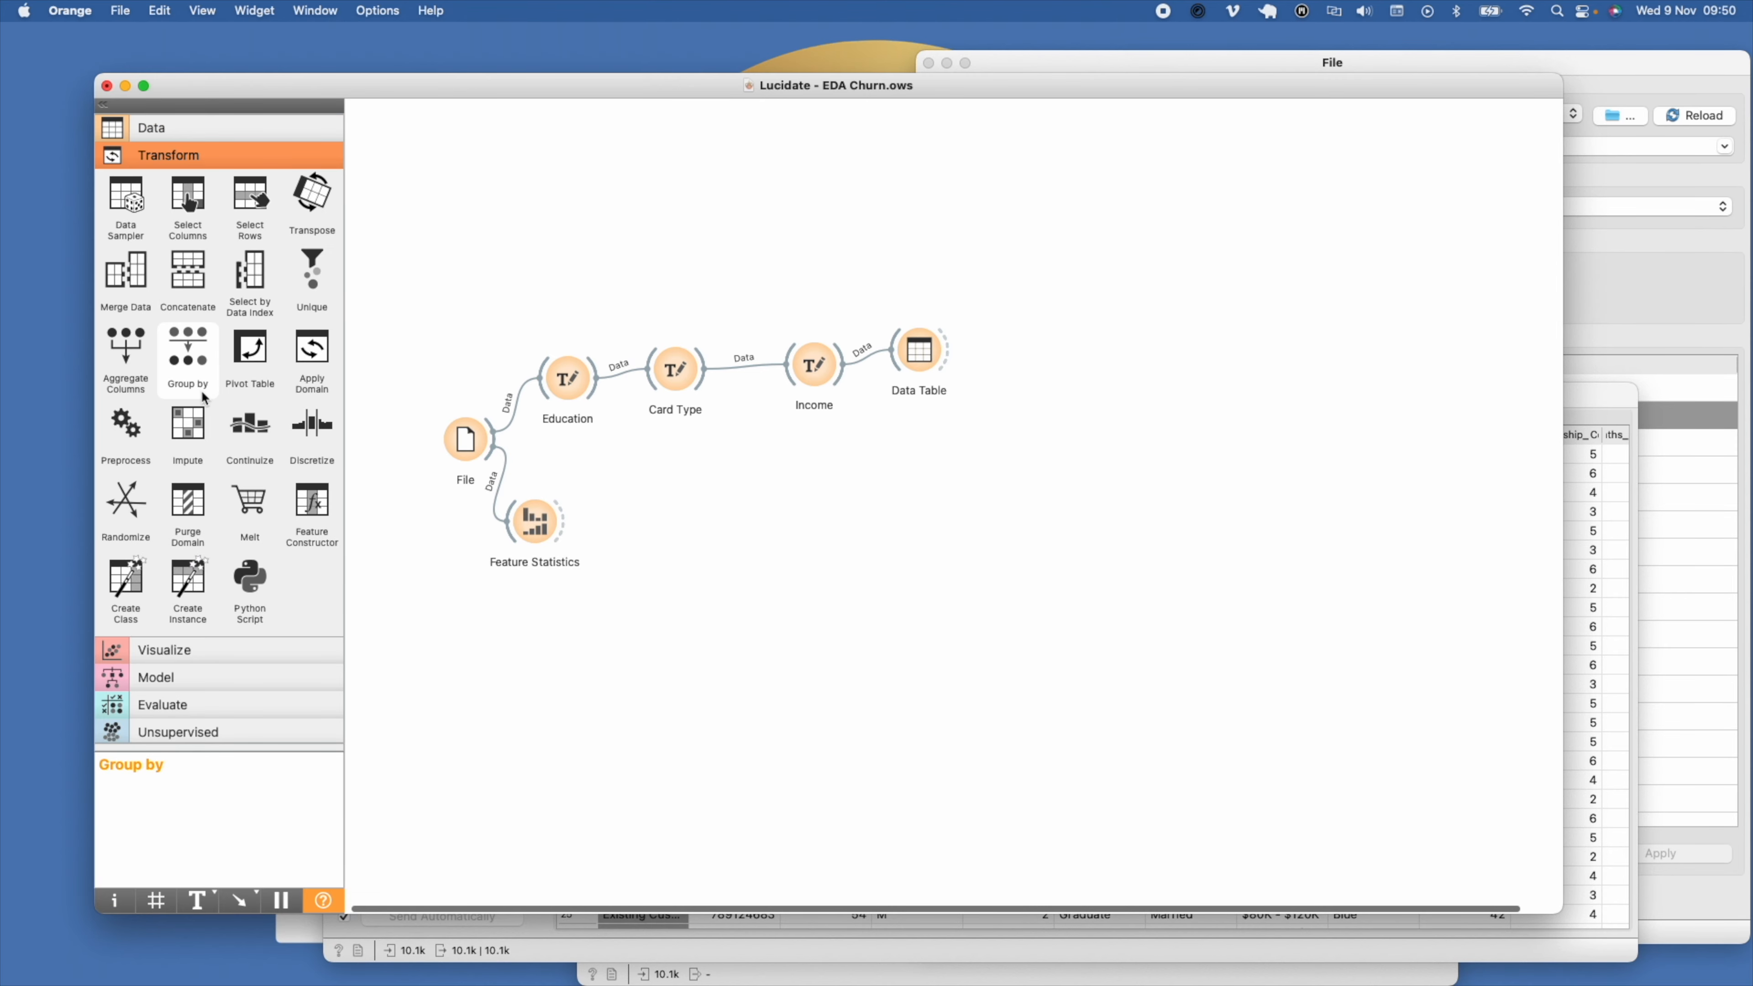
drag(188, 204, 1049, 288)
double_click(1063, 323)
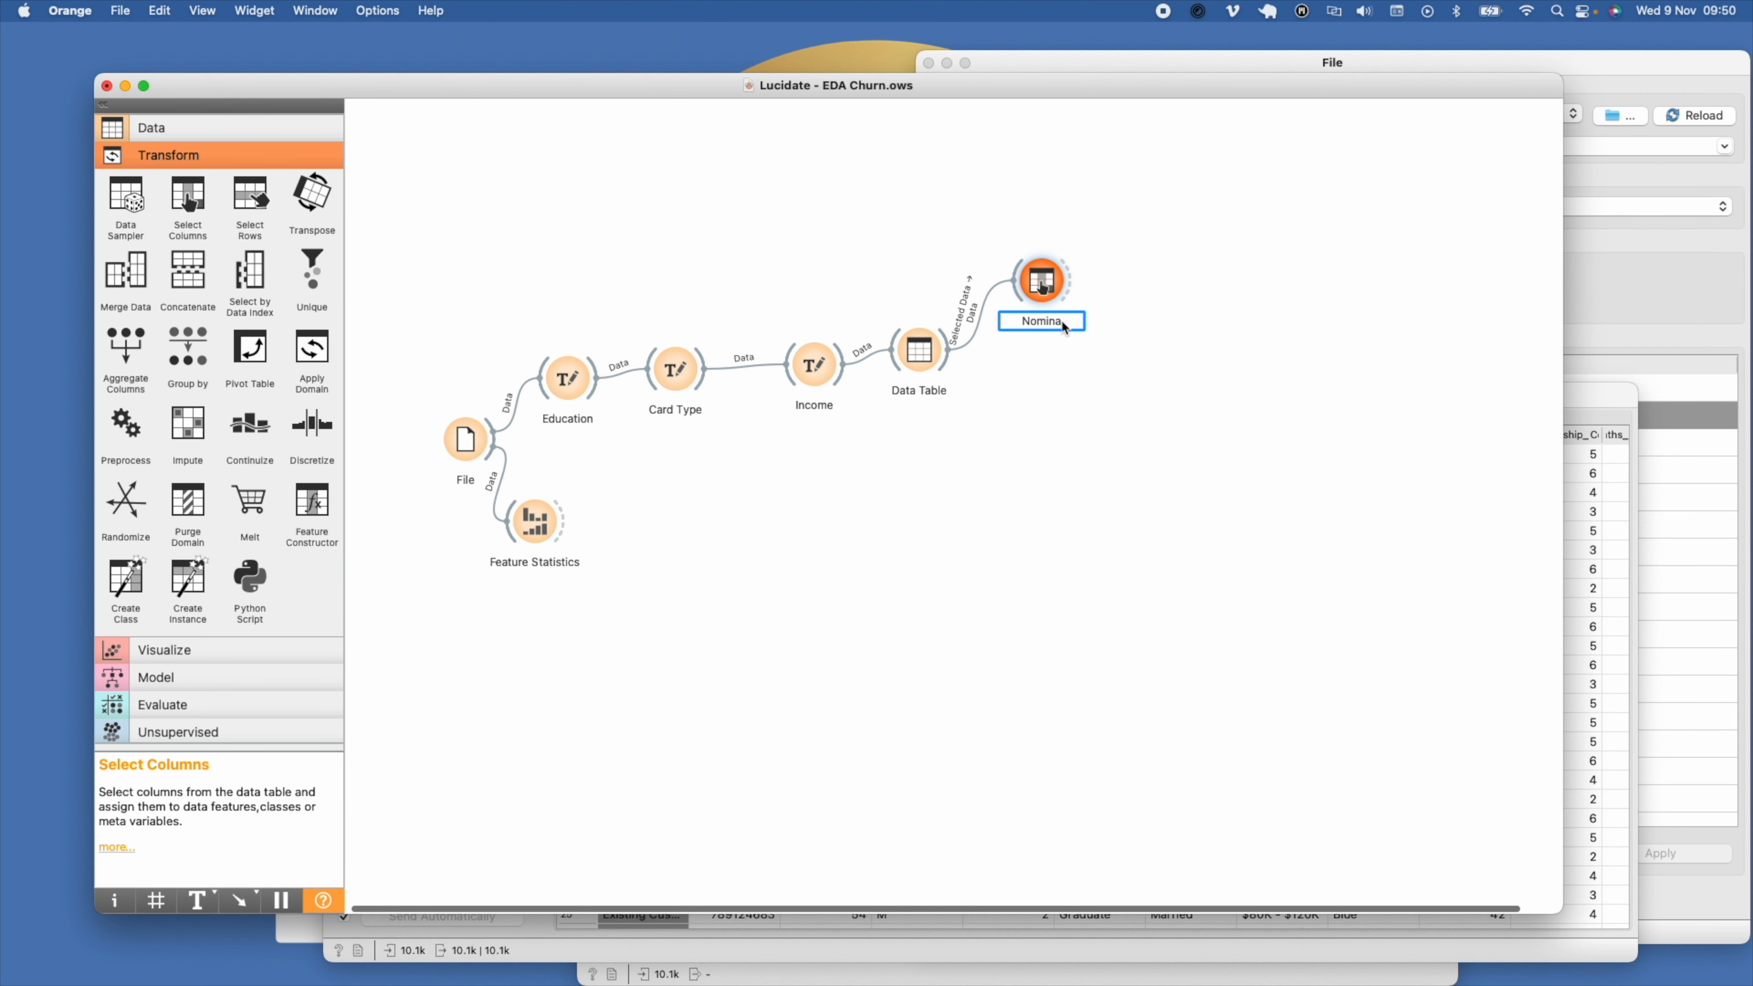
key(Return)
double_click(1043, 283)
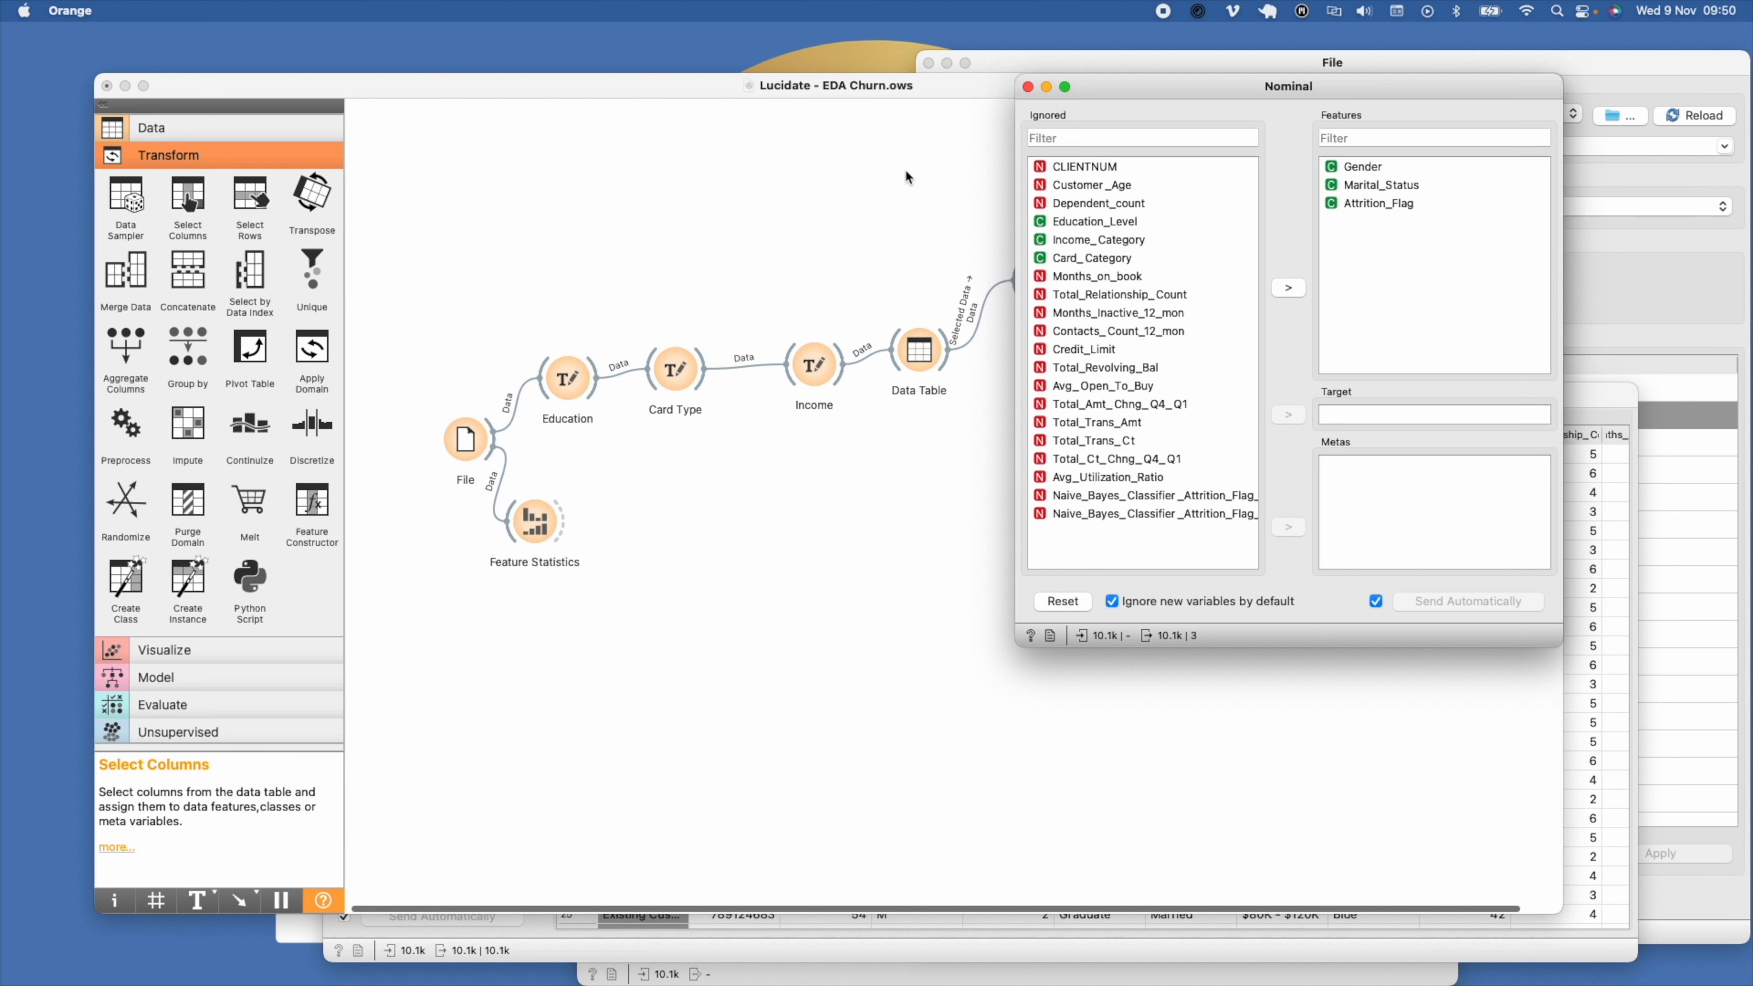
click(887, 180)
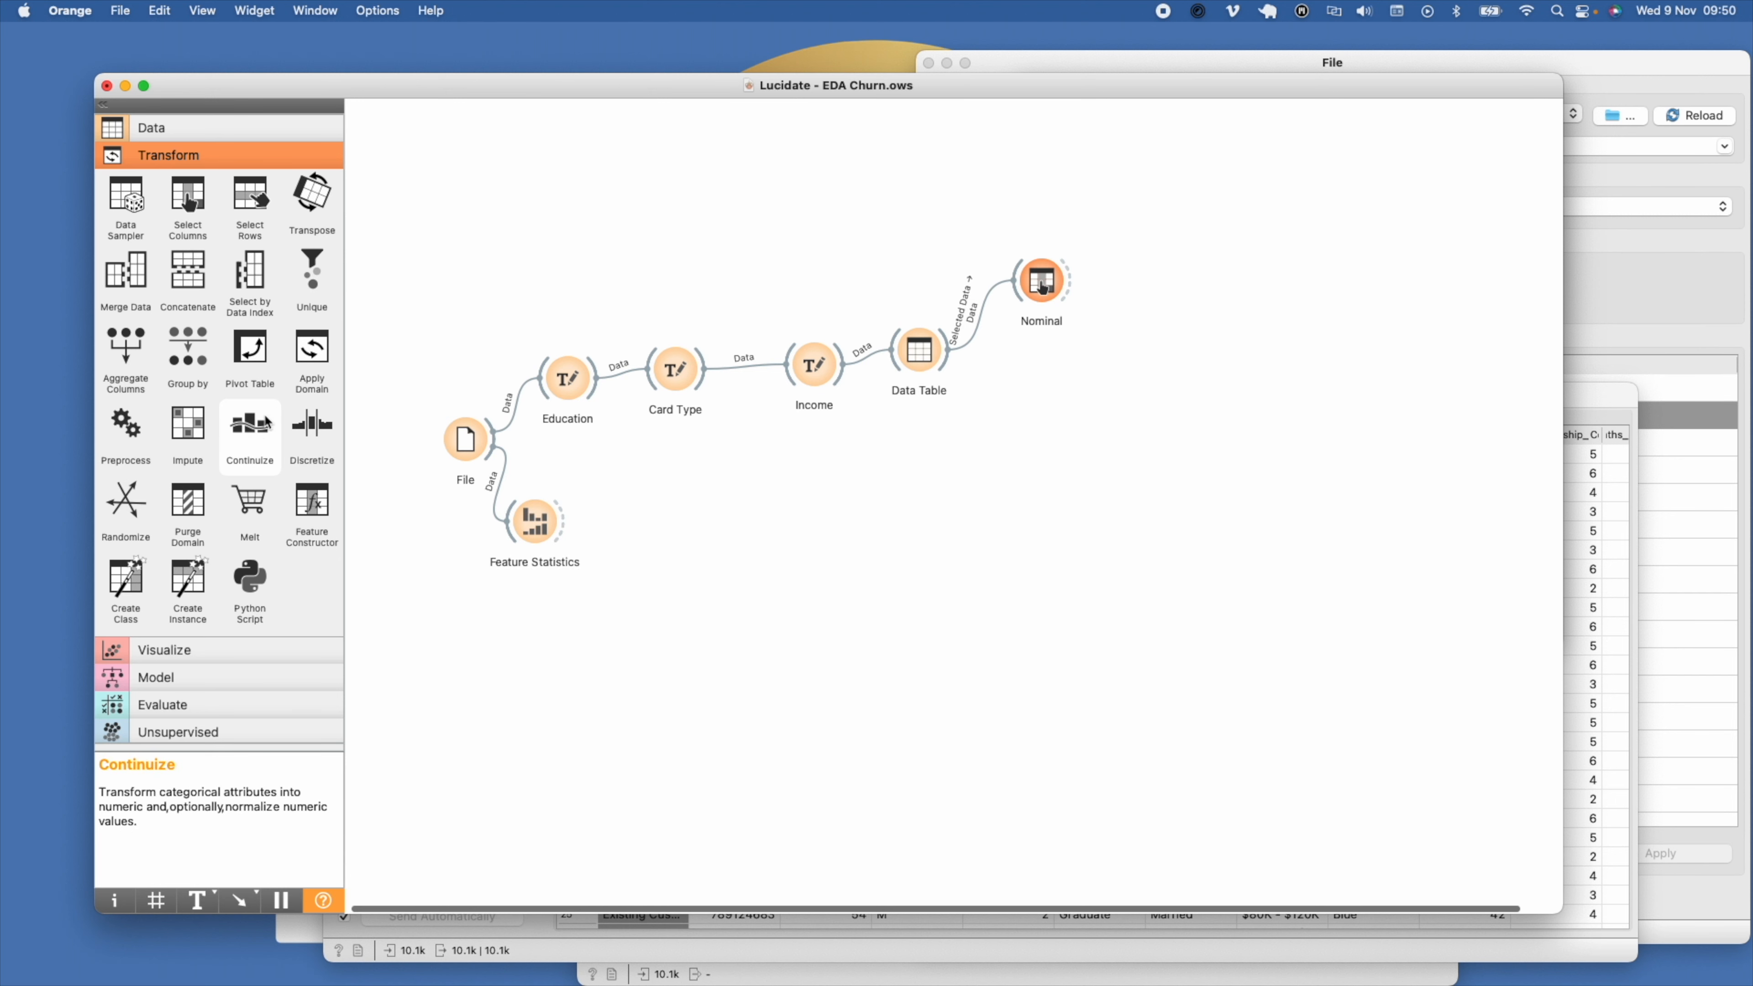
Step: Add a Continuize widget after Nominal with categorical features set to one attribute per value, and view its output in a new Data Table
drag(250, 424, 1146, 280)
double_click(1153, 280)
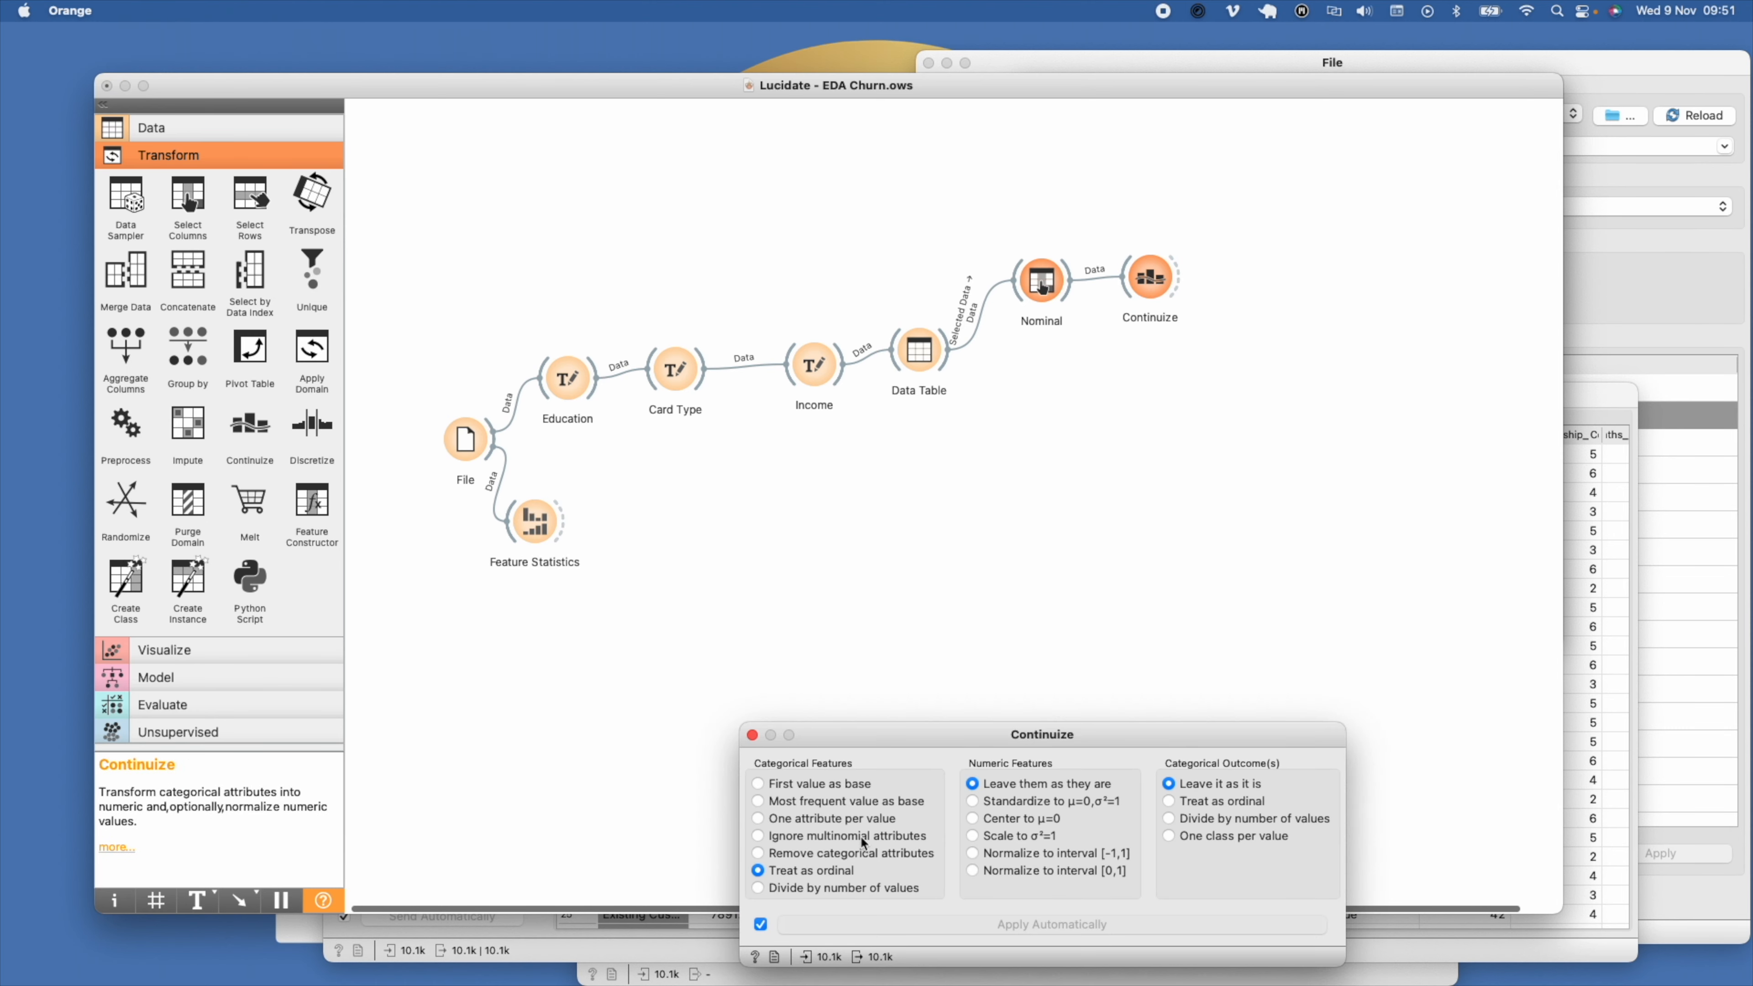
click(759, 819)
click(847, 488)
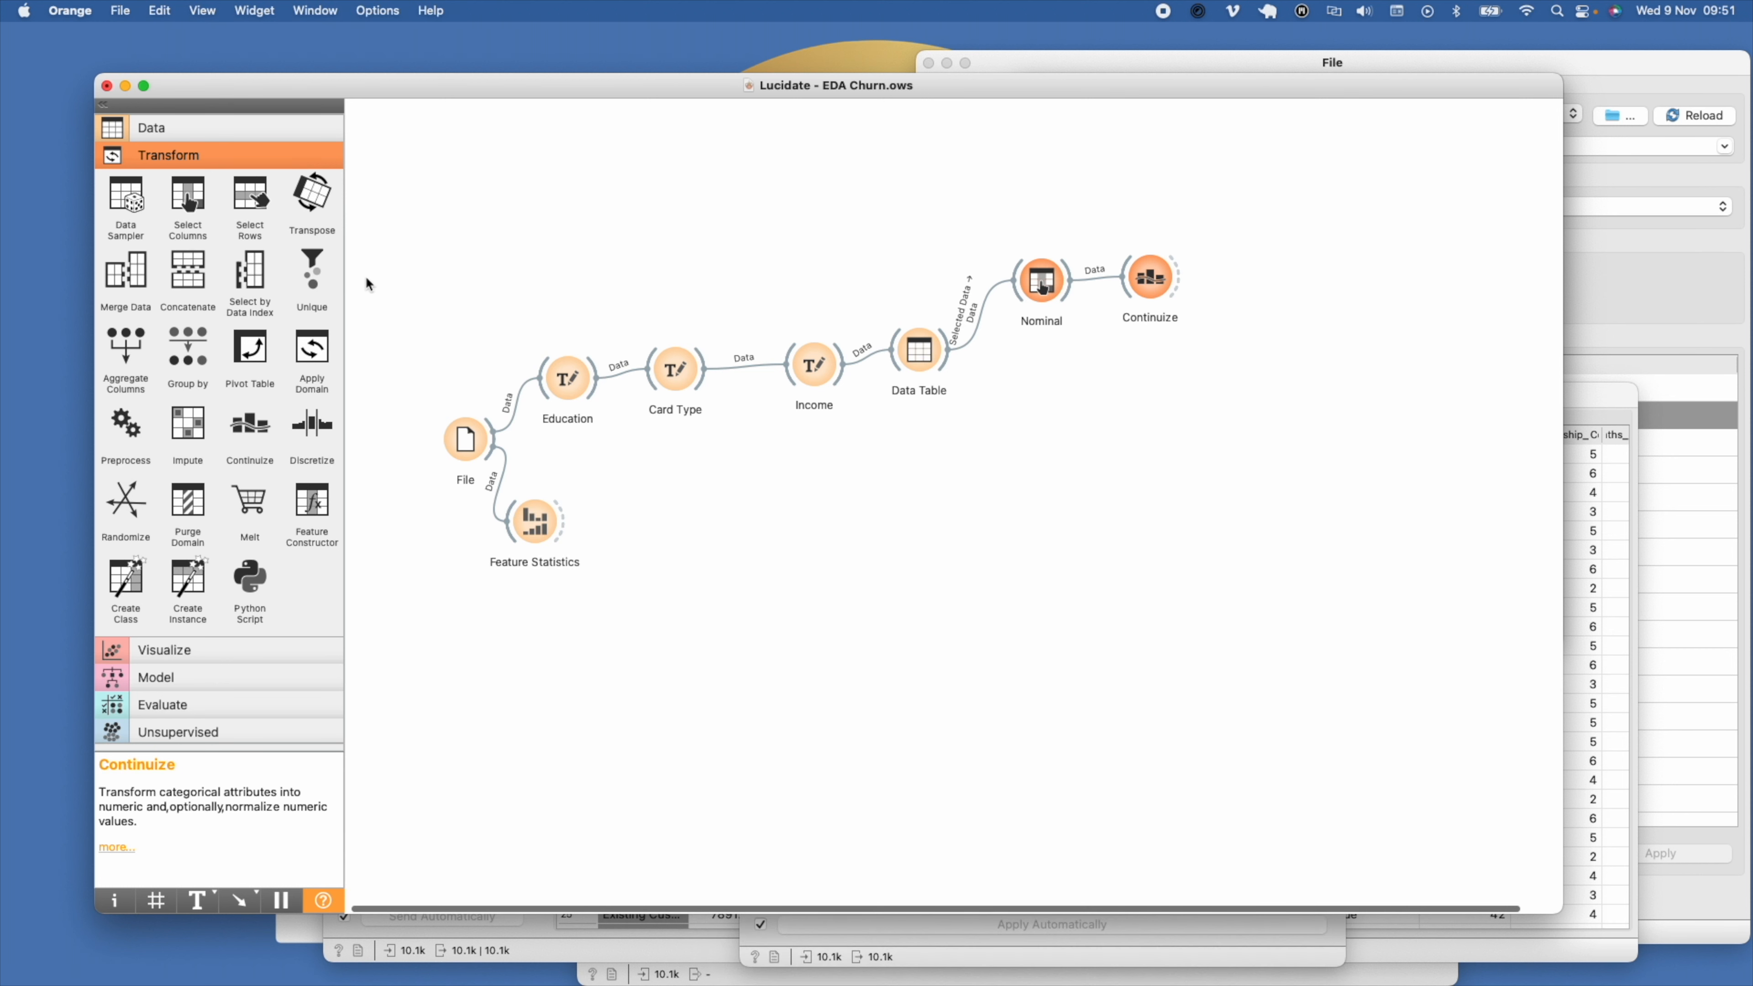
click(228, 130)
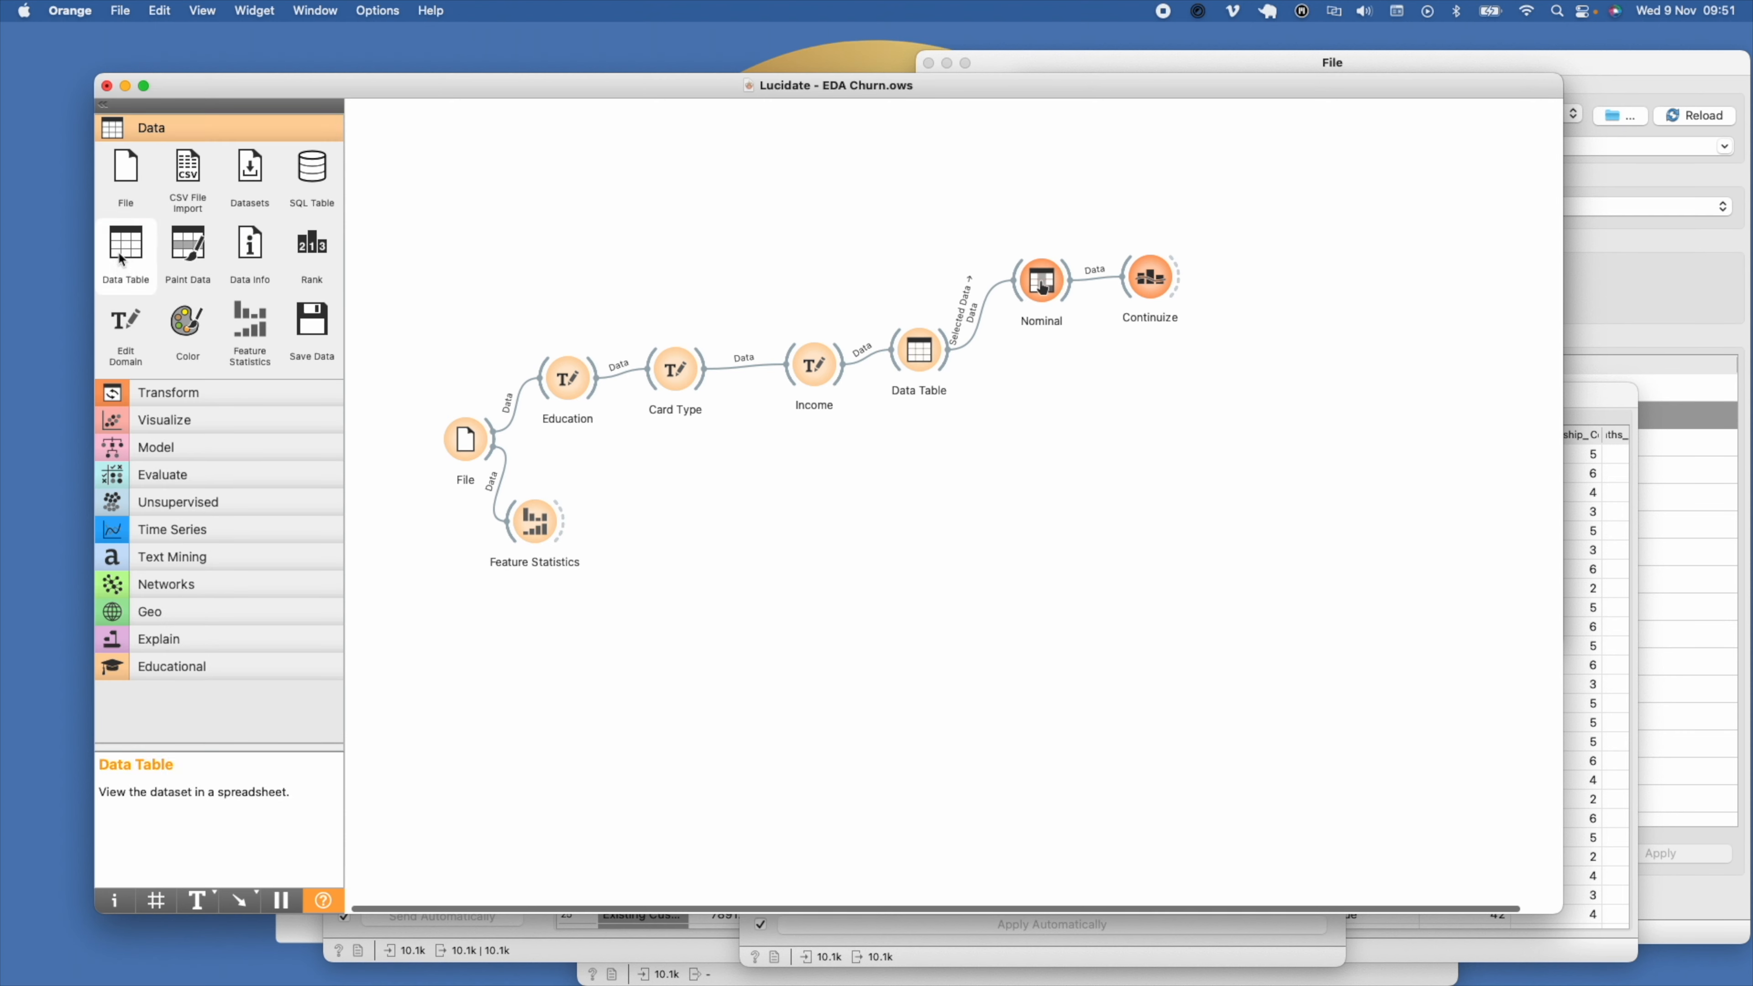
drag(125, 249, 1173, 280)
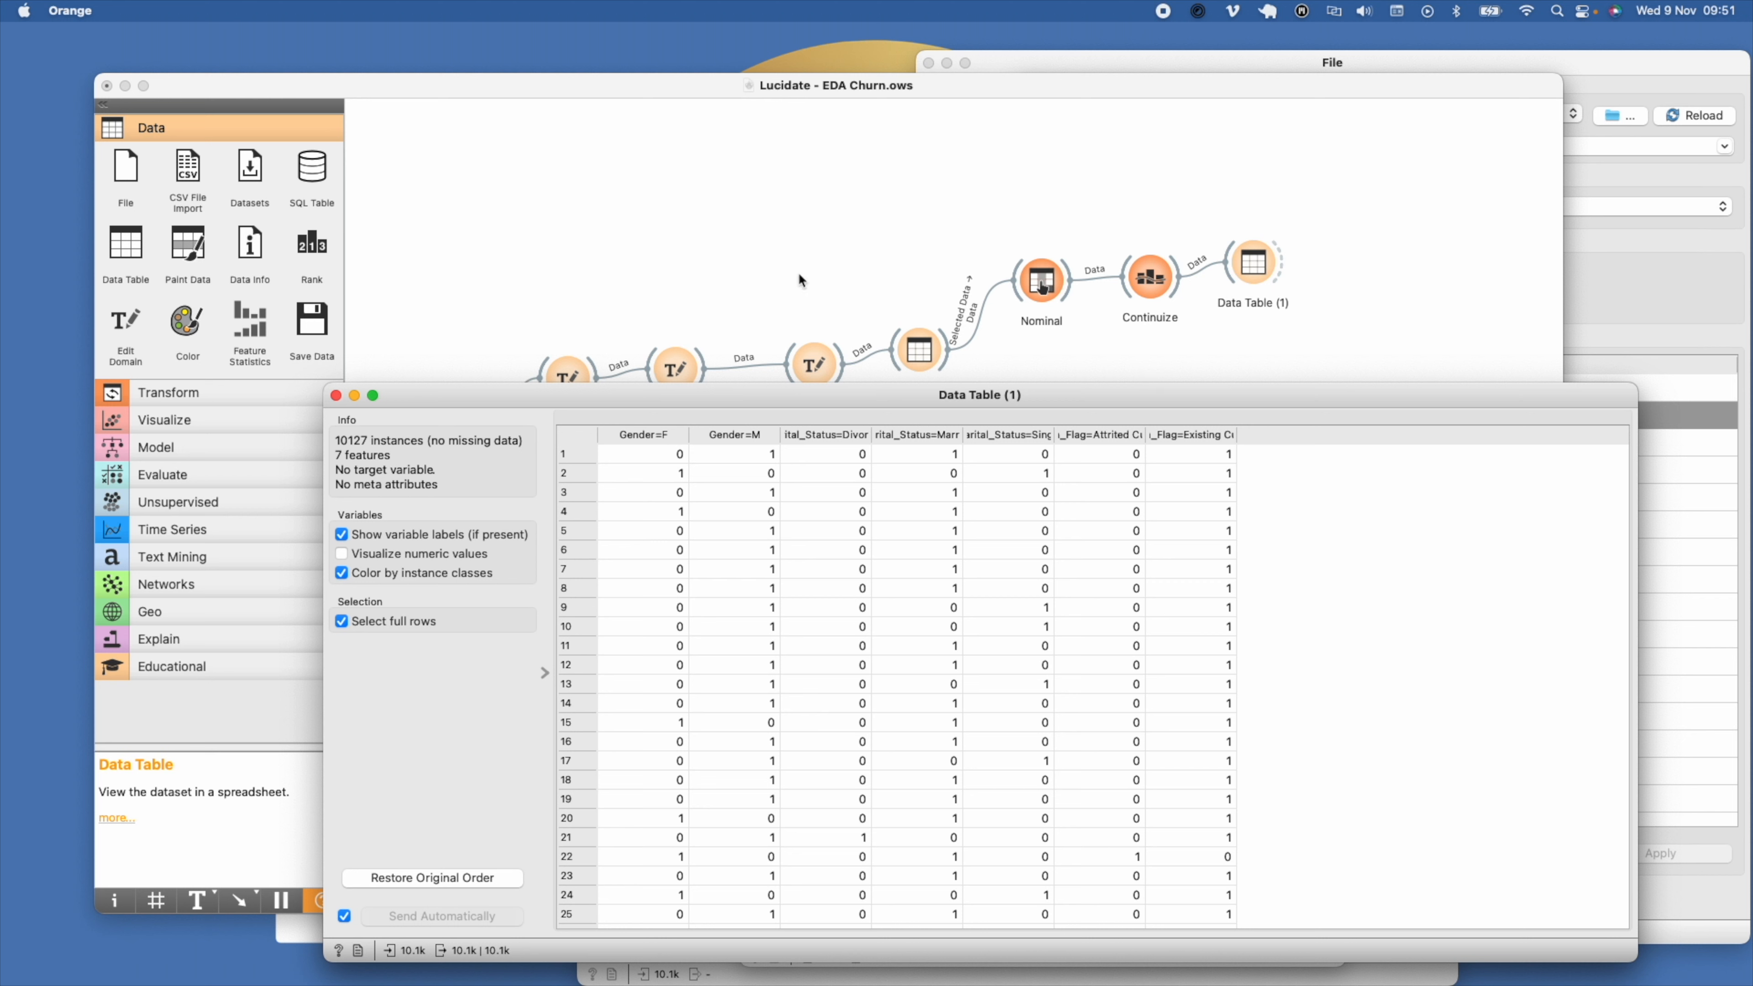
Step: Add Select Columns after the continuized table, keeping Gender=M, Marital_Status=Divorced, Marital_Status=Married and Attrition_Flag=Attrited Customer as features
click(200, 392)
drag(194, 205, 1343, 265)
double_click(1336, 254)
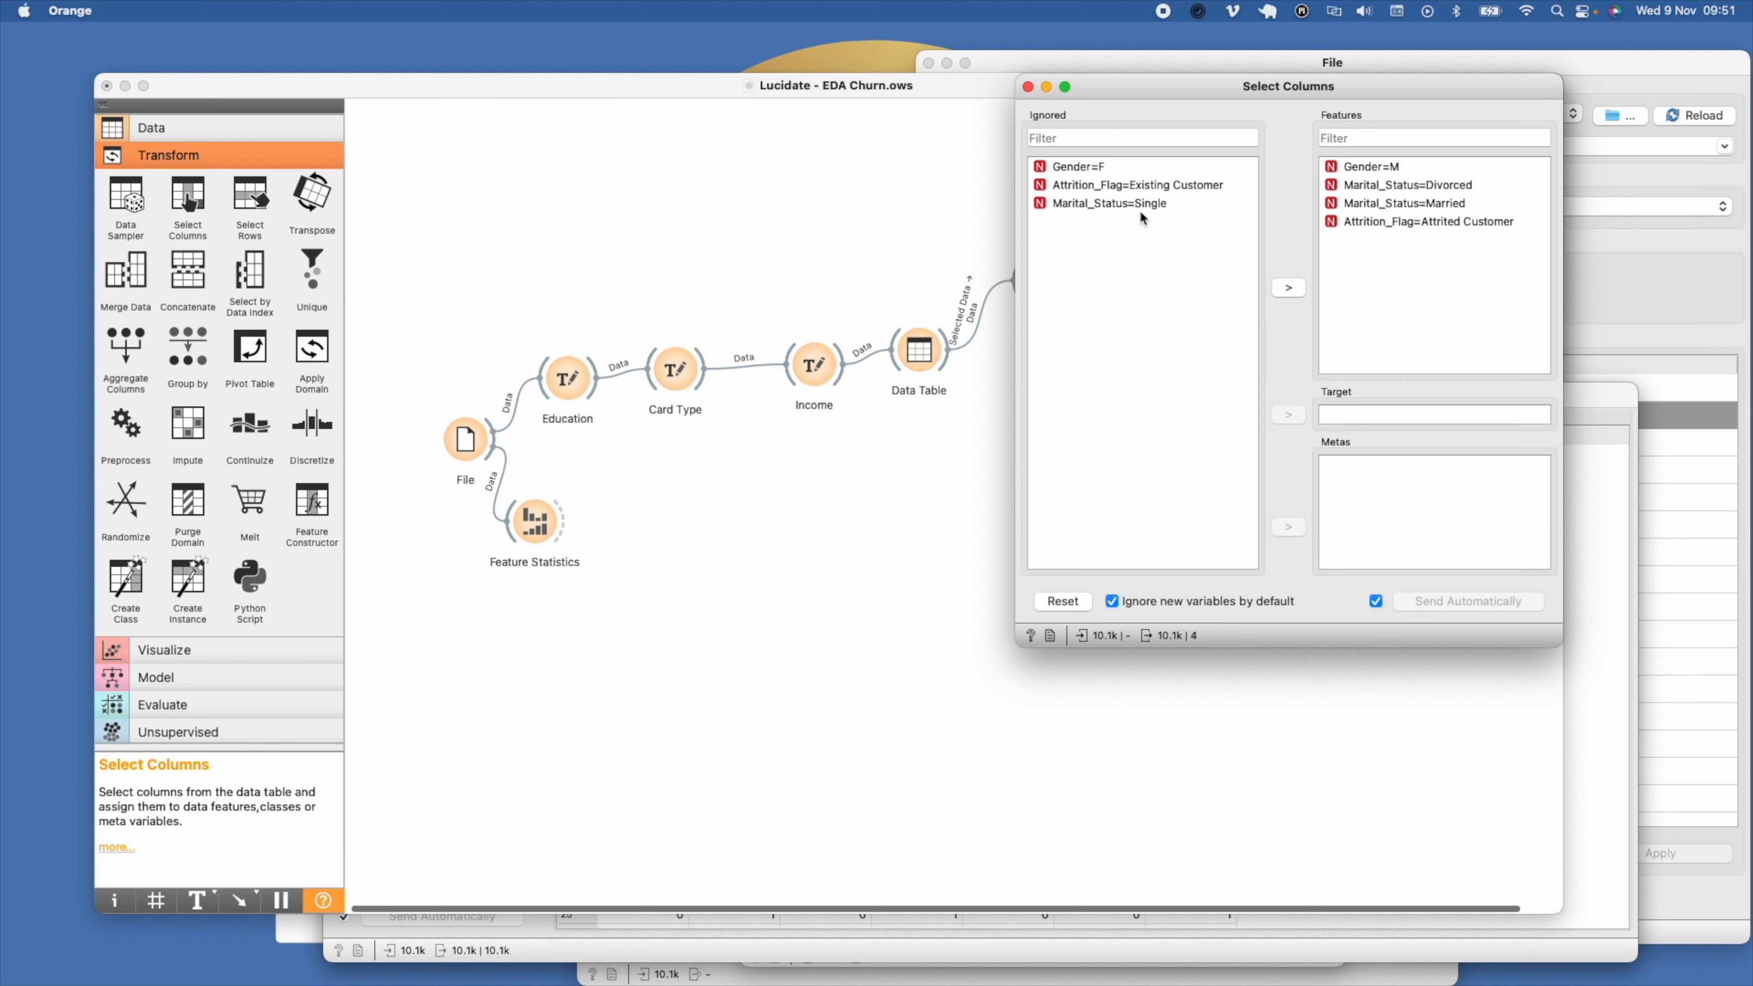
click(944, 224)
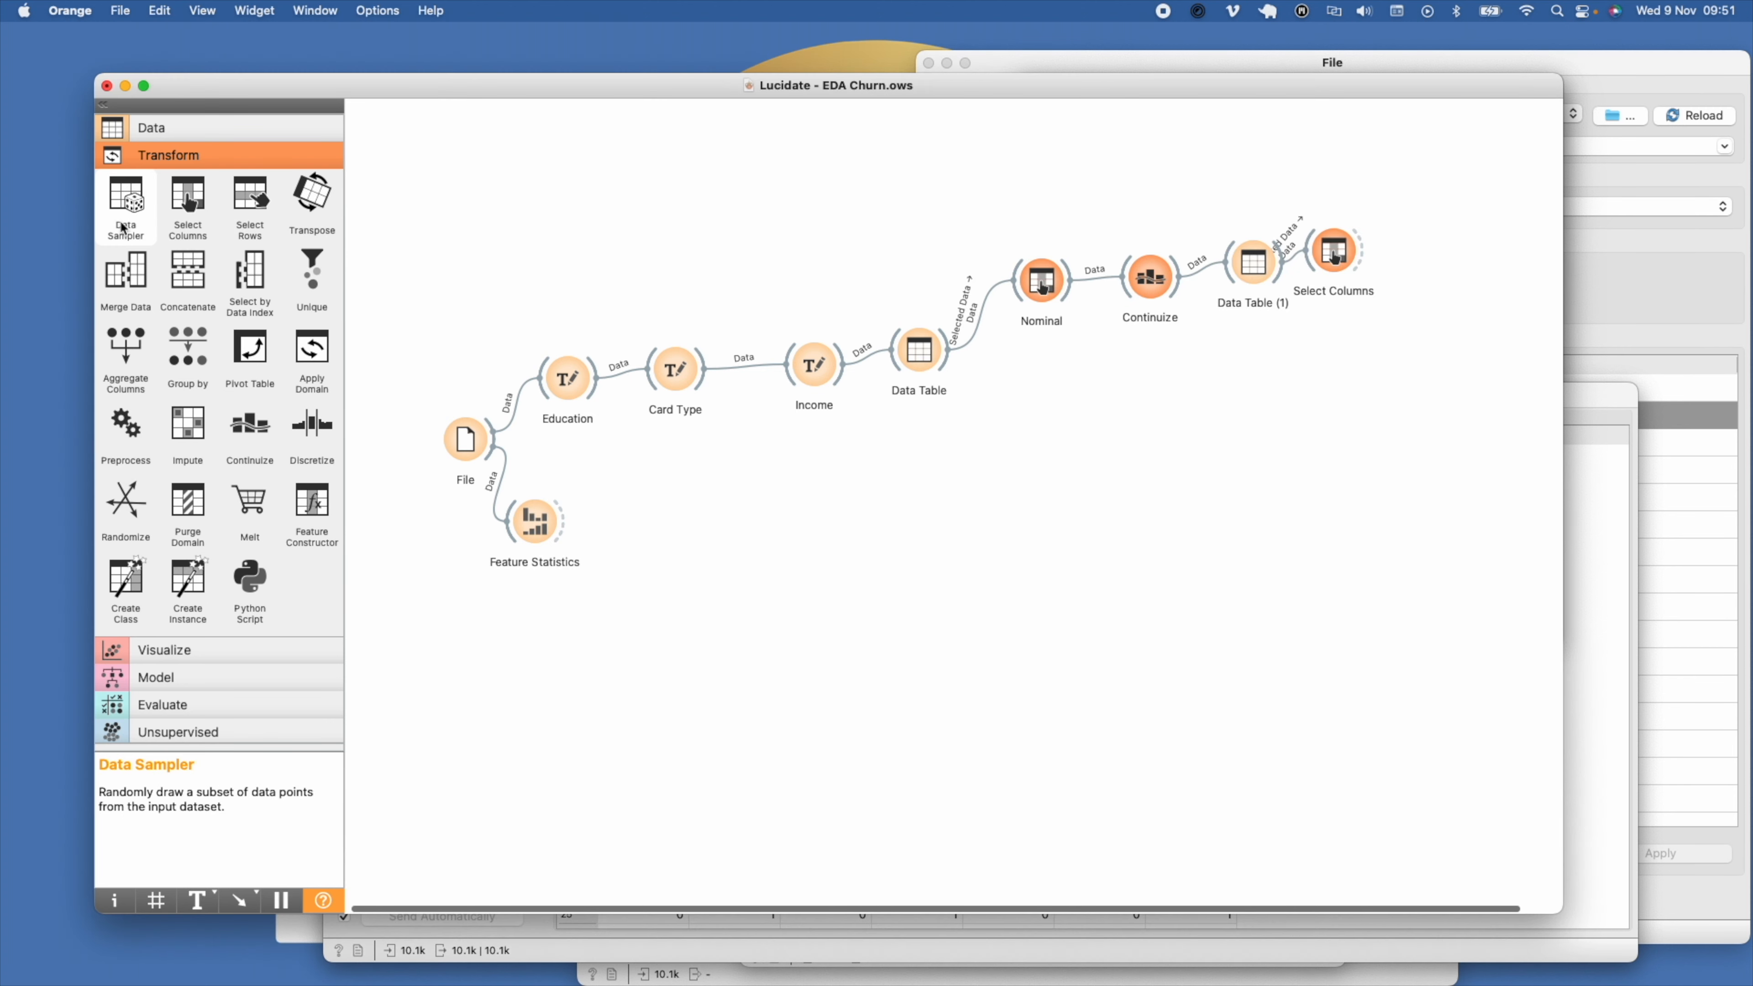
Step: Add a Data Table fed by the new Select Columns widget and view the reduced dummy columns
click(161, 131)
click(126, 245)
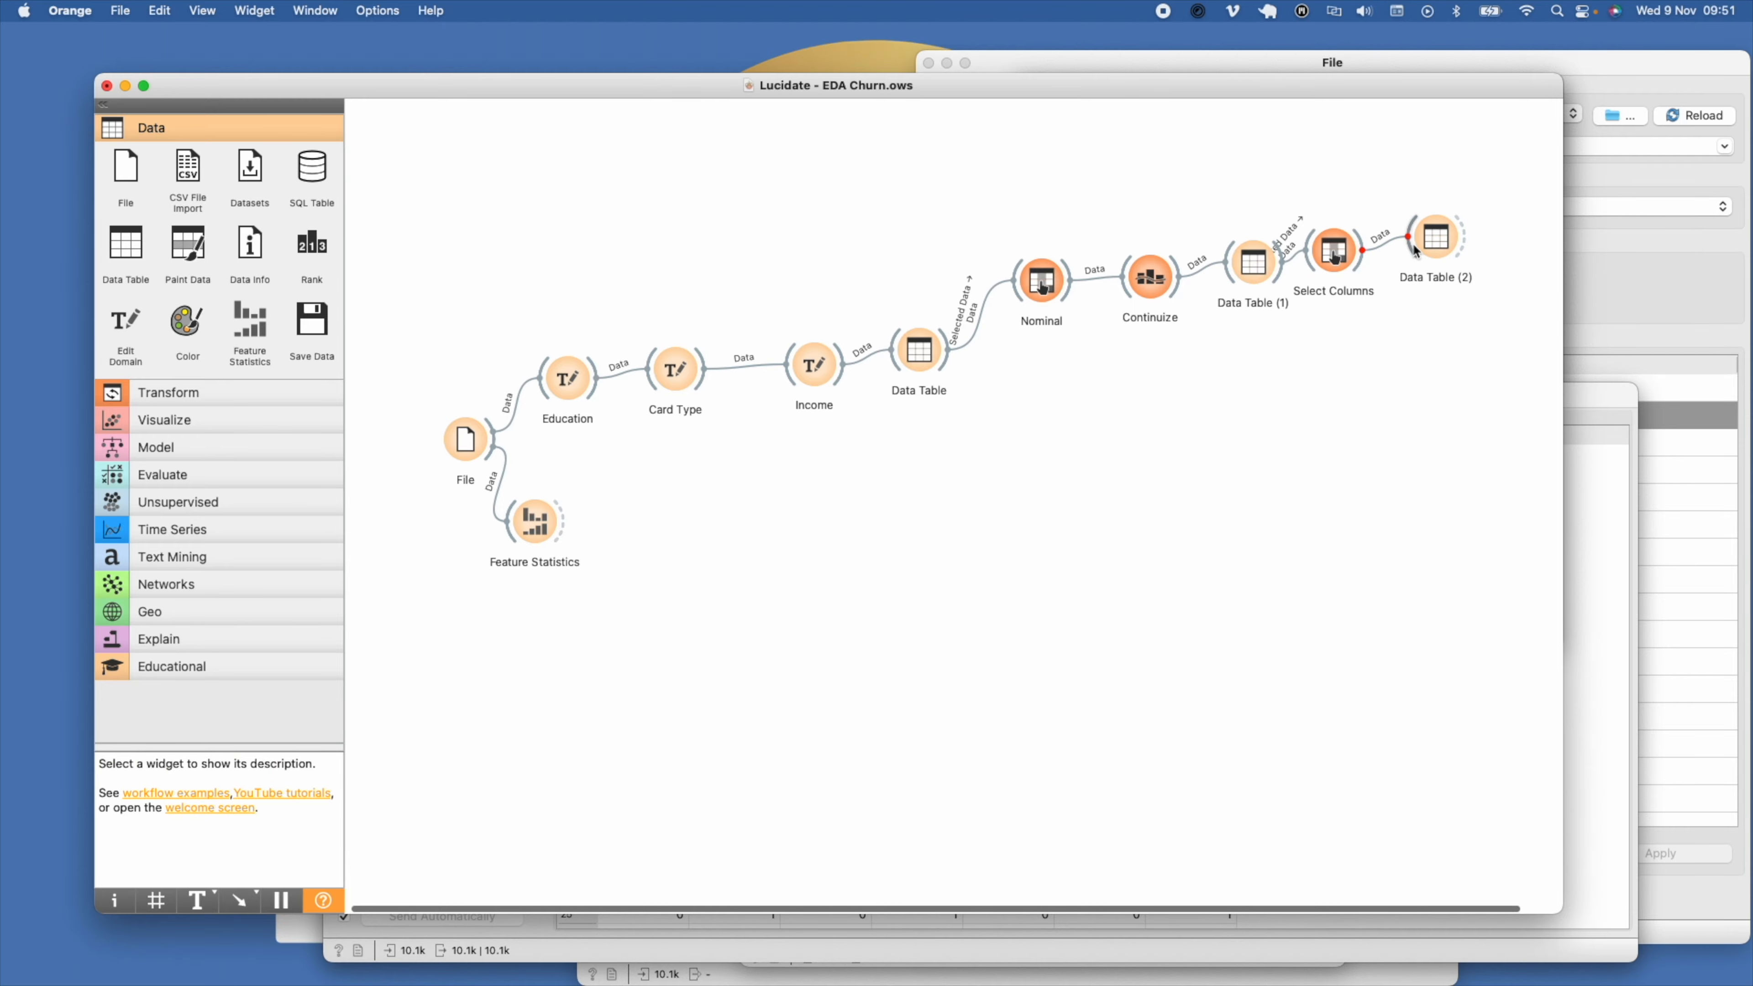
double_click(1417, 249)
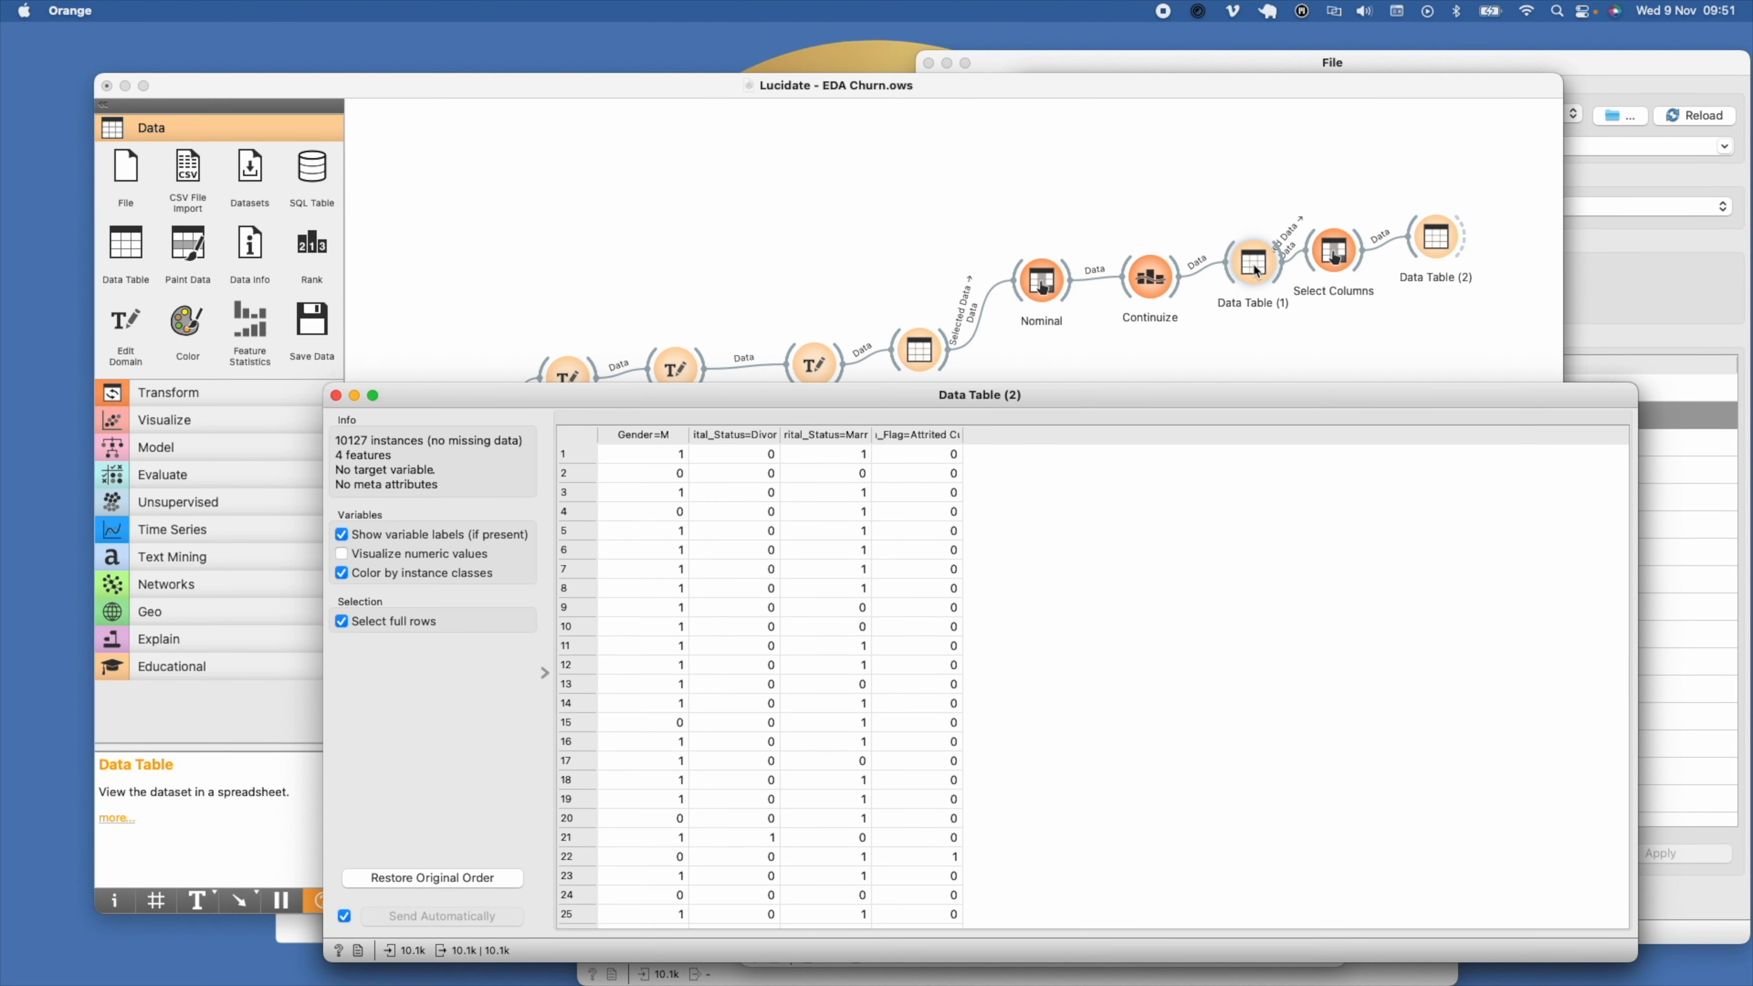